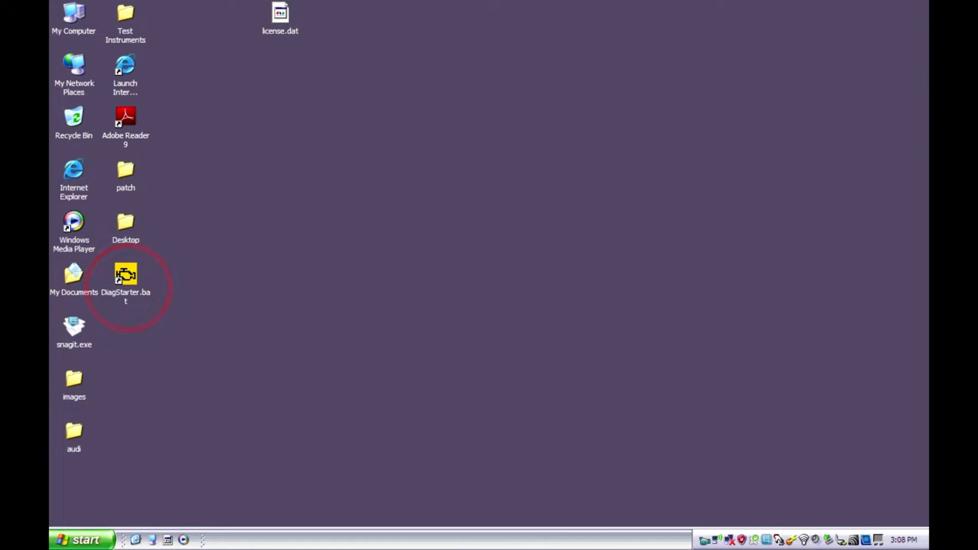
Launch DiagStarter.bat, dismiss the release notes, and read the warnings and notes through to the end before accepting them
double_click(126, 275)
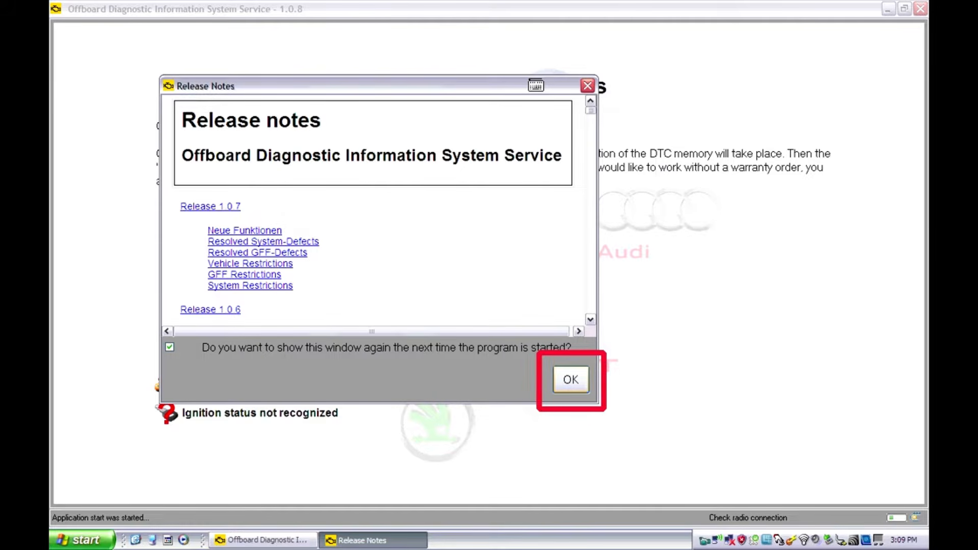
key(Return)
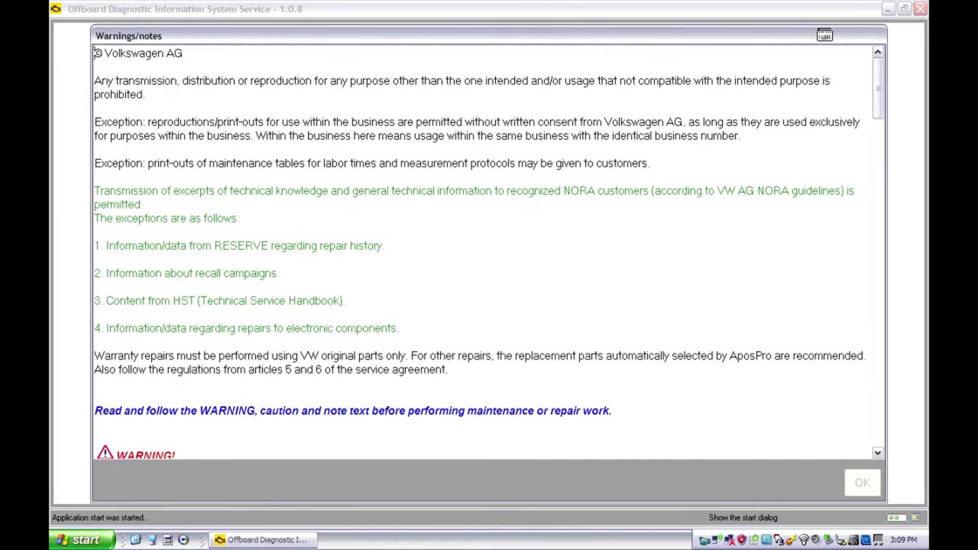
key(Page_Down)
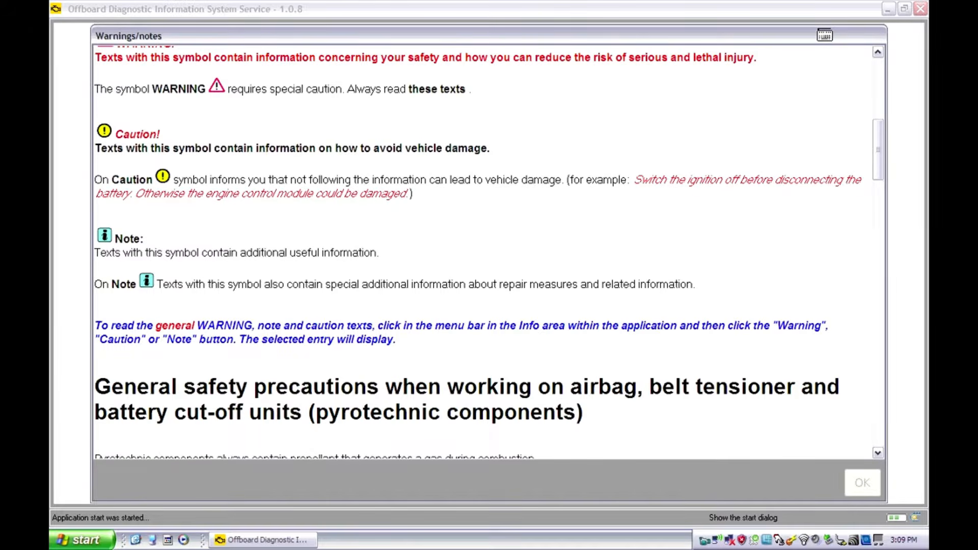
key(Page_Down)
key(Page_Down)
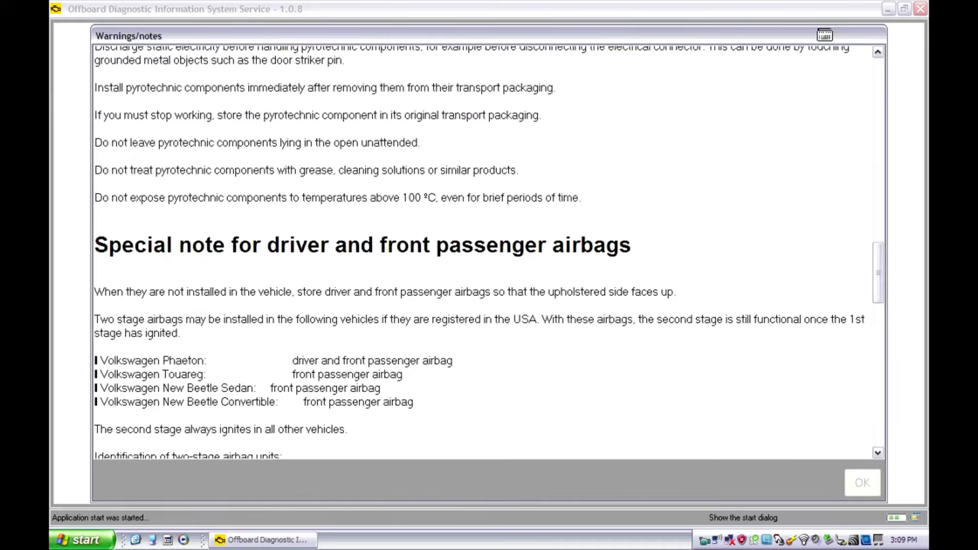
key(Page_Down)
key(Page_Down)
key(Page_Down)
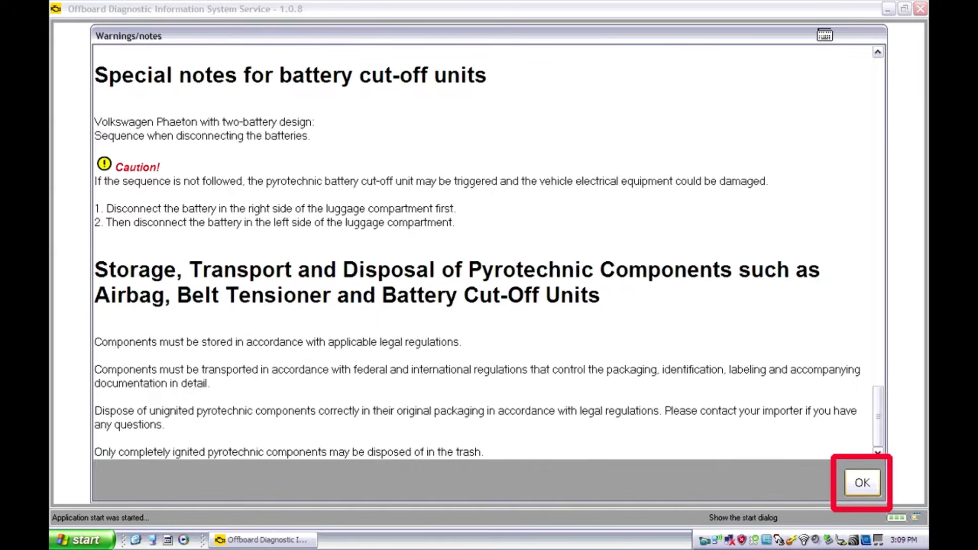
click(863, 483)
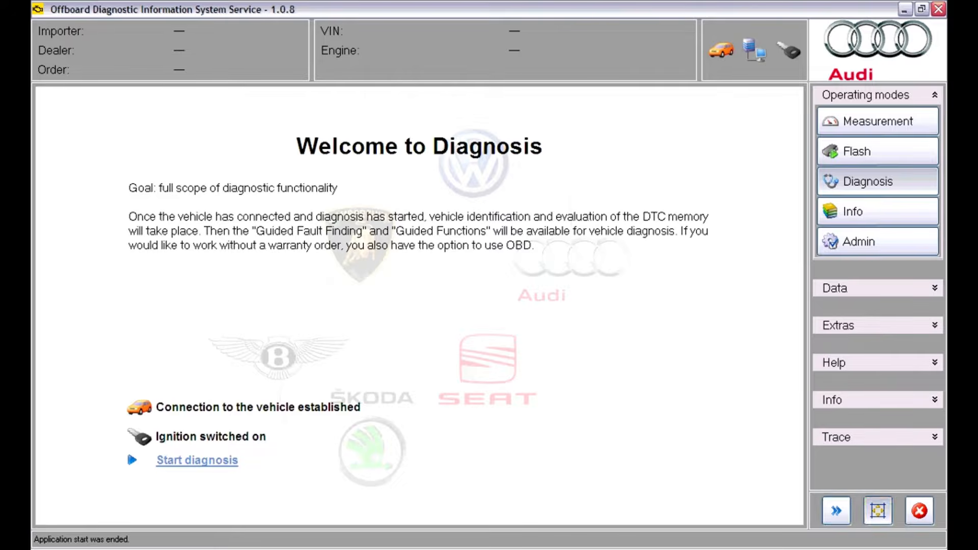
Enlarge the Welcome to Diagnosis screen to full view and restore the normal layout
click(878, 511)
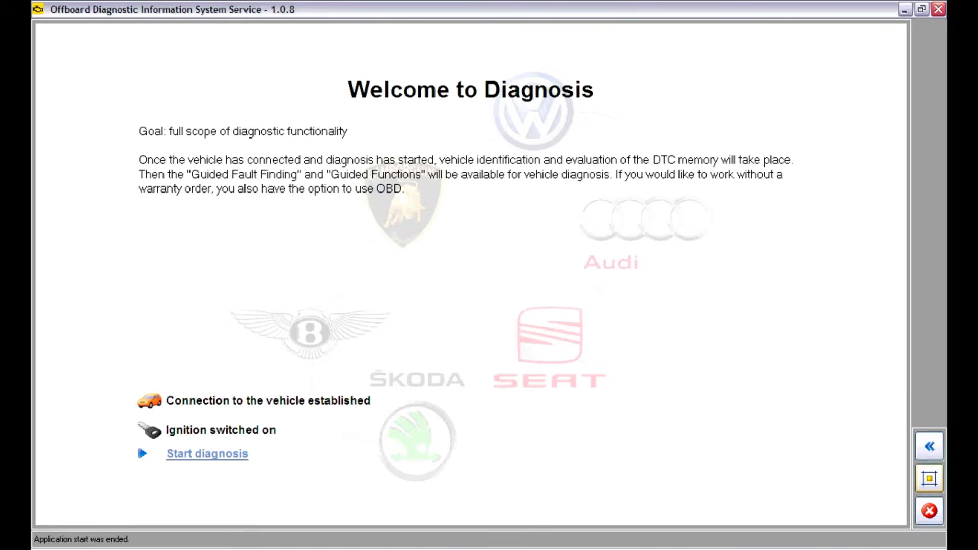
click(929, 478)
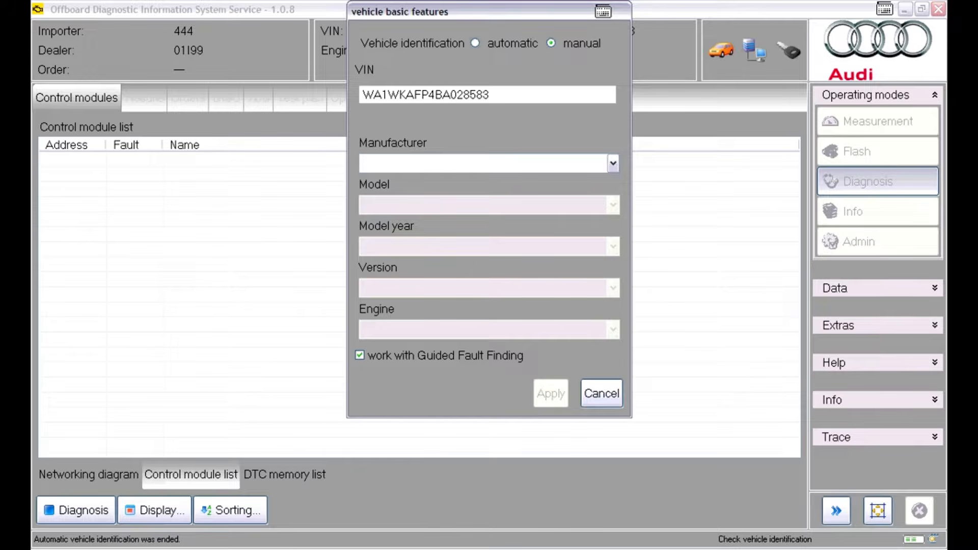
Set the vehicle's manufacturer to Audi and its model to Audi Q5 USA/CDN 2009>
click(613, 163)
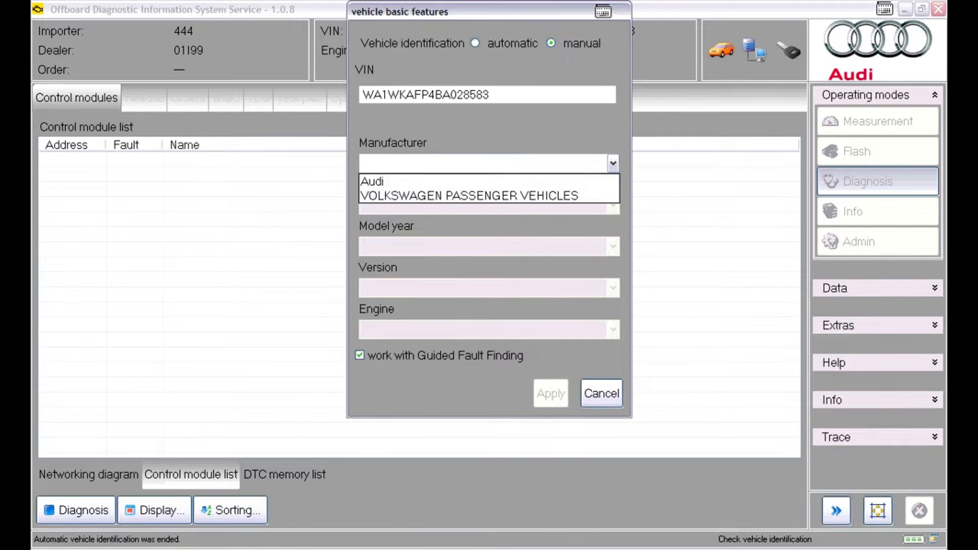
click(488, 181)
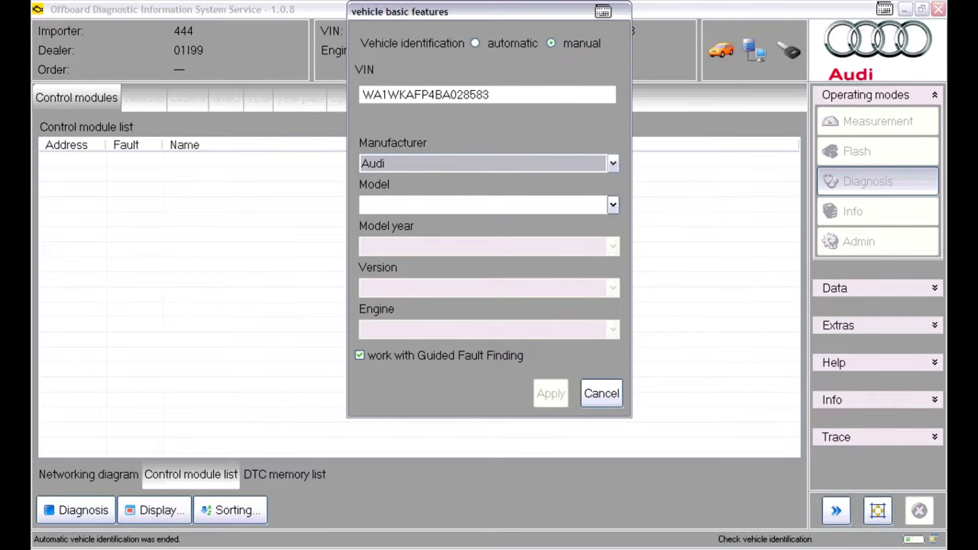
click(613, 205)
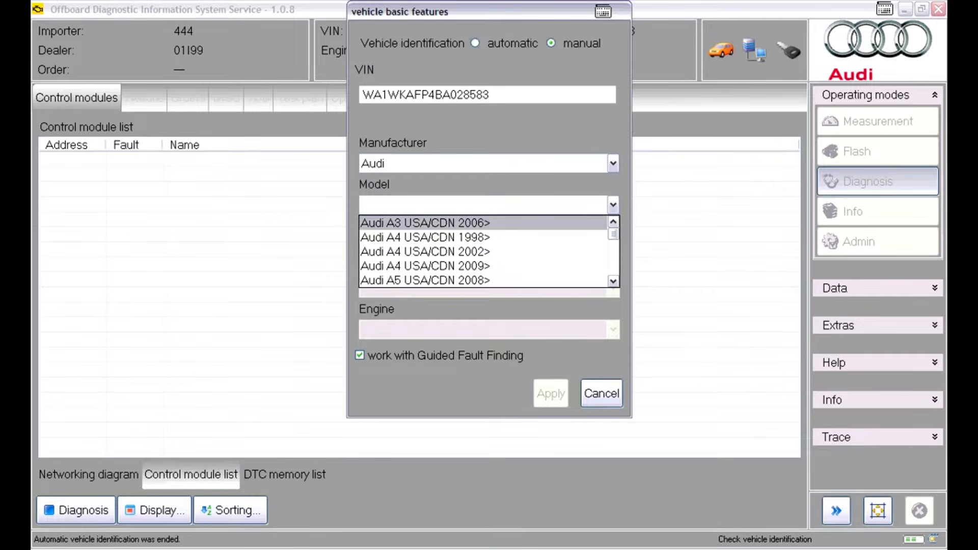
scroll(484, 251, down, 4)
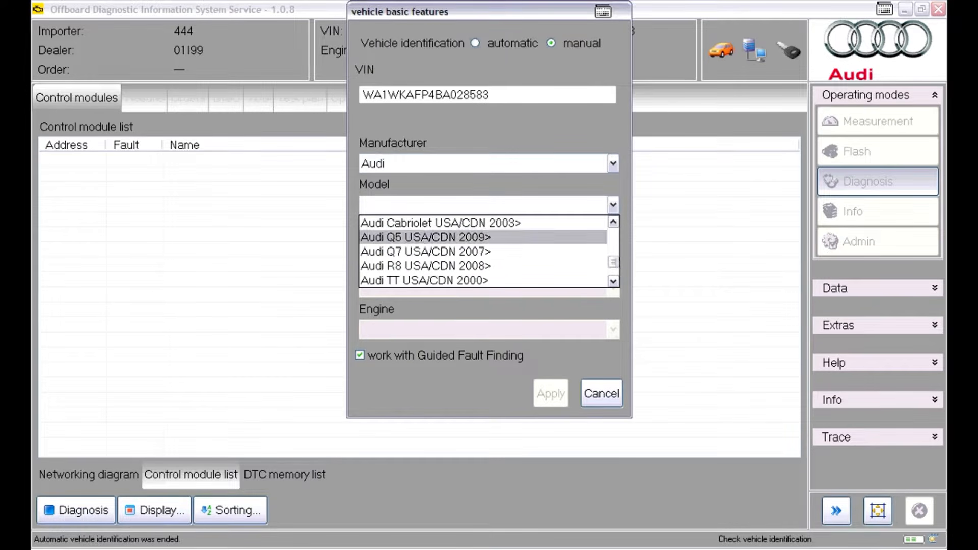
click(426, 237)
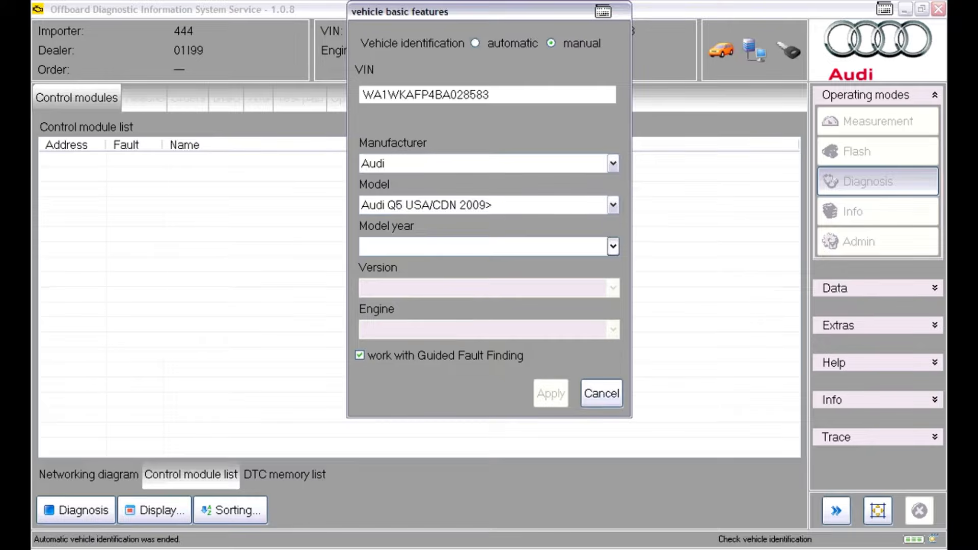
Set the model year to 2011 (B) and the engine to CALB 3.2l FSI / 199 kW, and apply the vehicle basic features
click(484, 246)
click(402, 293)
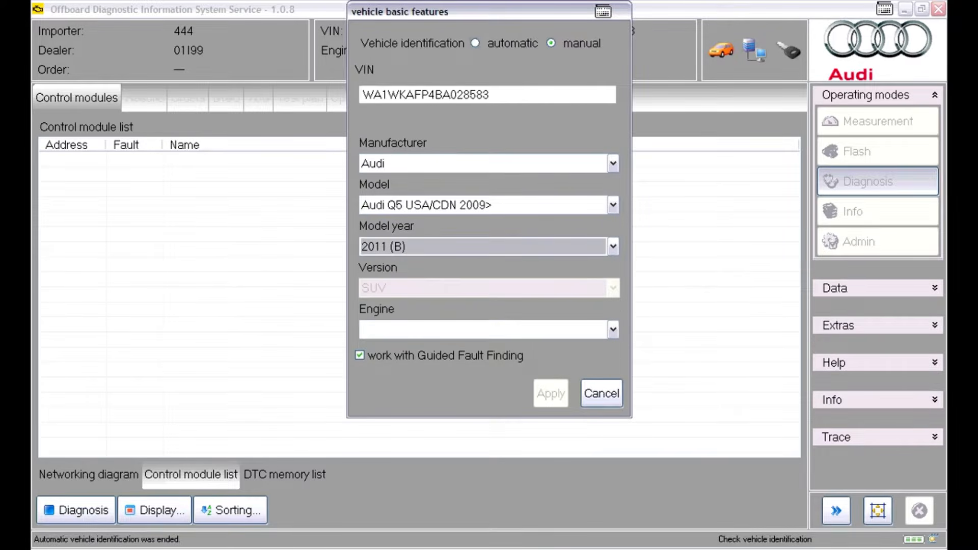
click(613, 329)
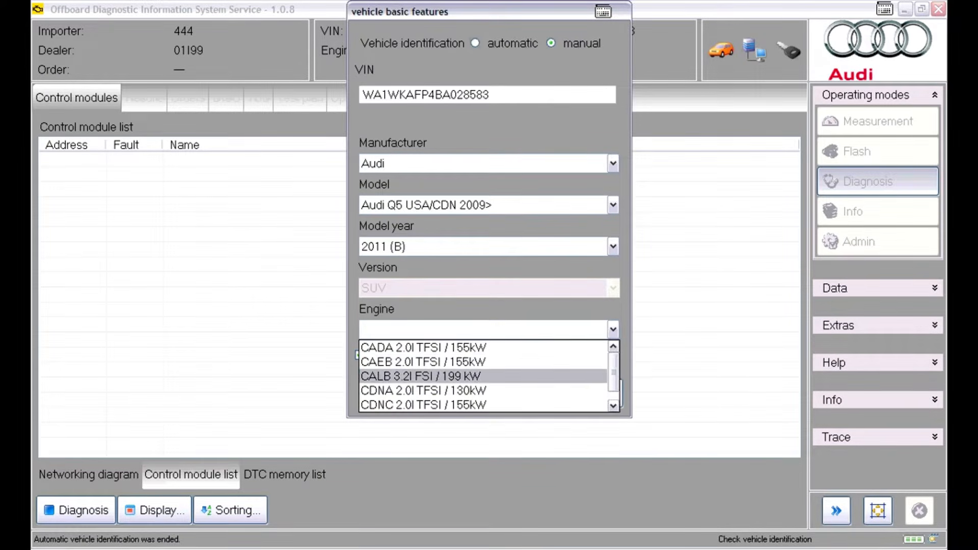
click(420, 376)
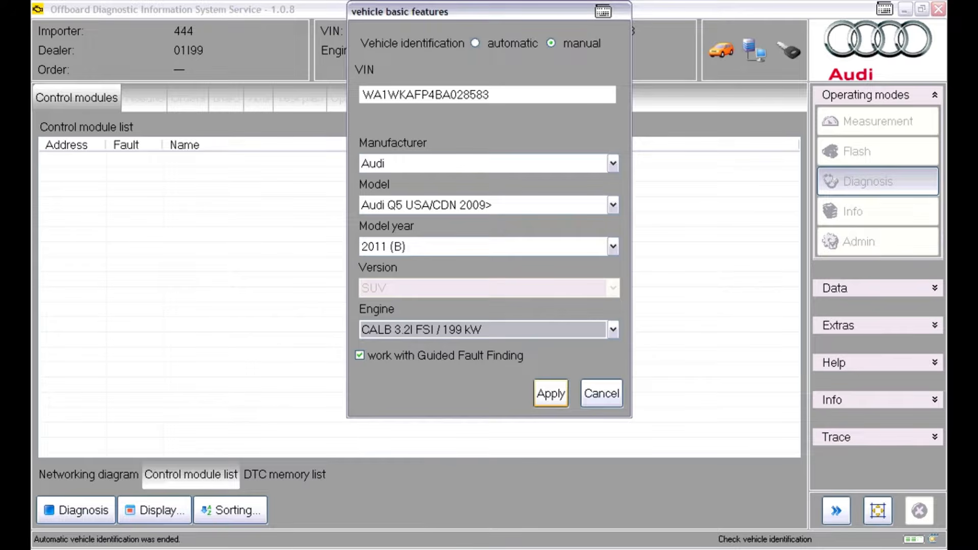
key(Return)
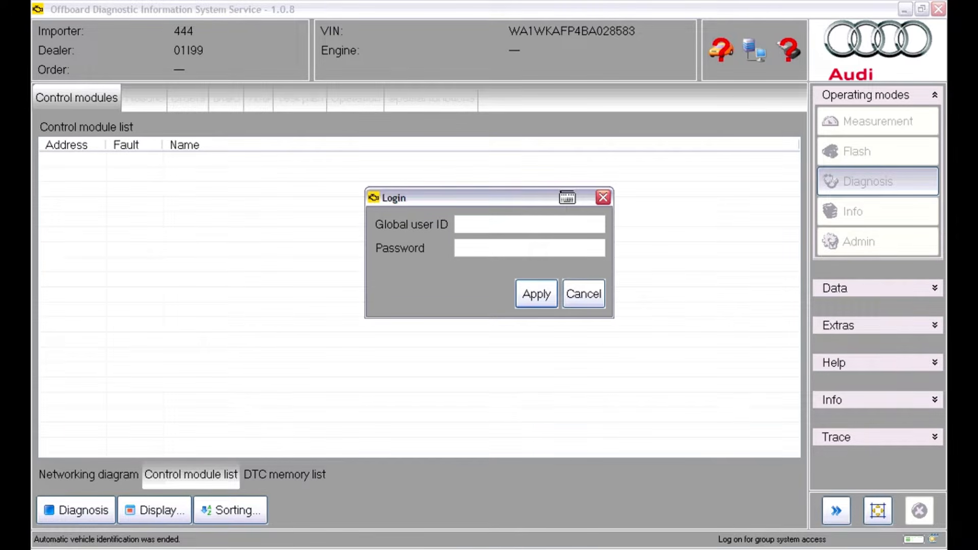
Skip the group system login and the order selection, and confirm the start of Guided Fault Finding
click(583, 294)
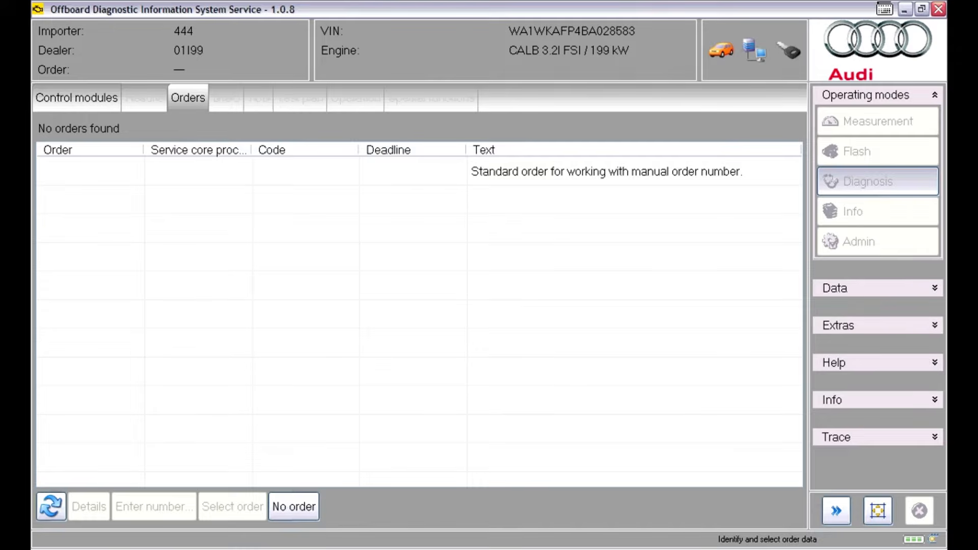
click(294, 507)
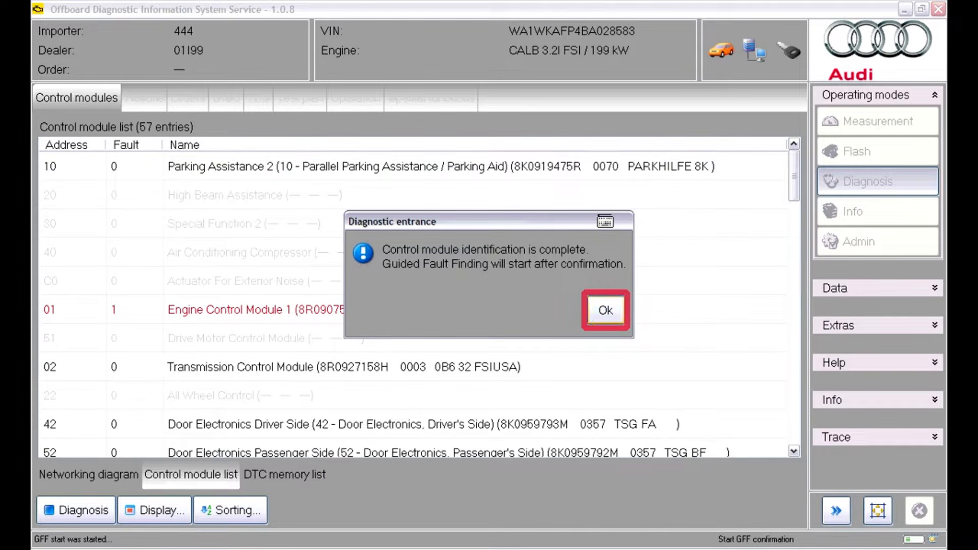
key(Return)
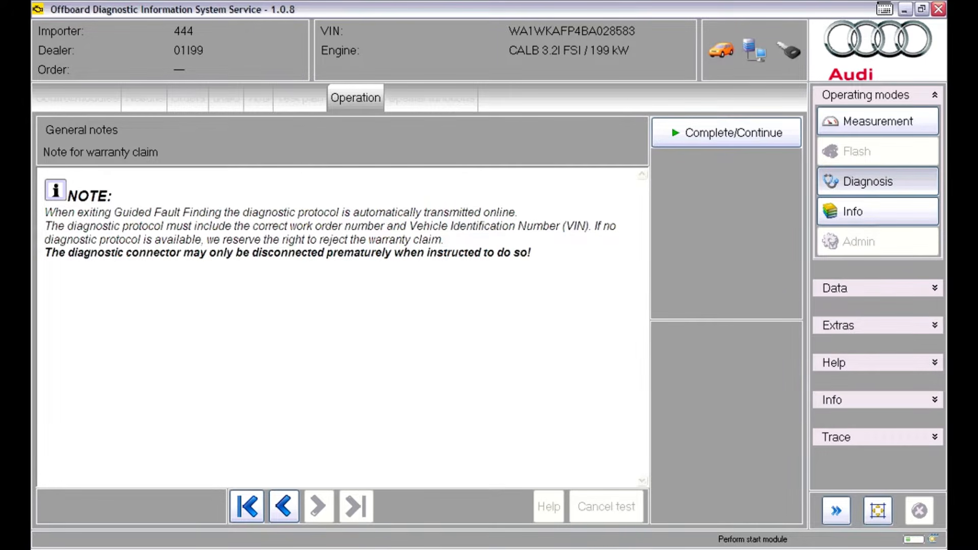
Continue through the general notes and decline the specified/actual comparison
click(726, 133)
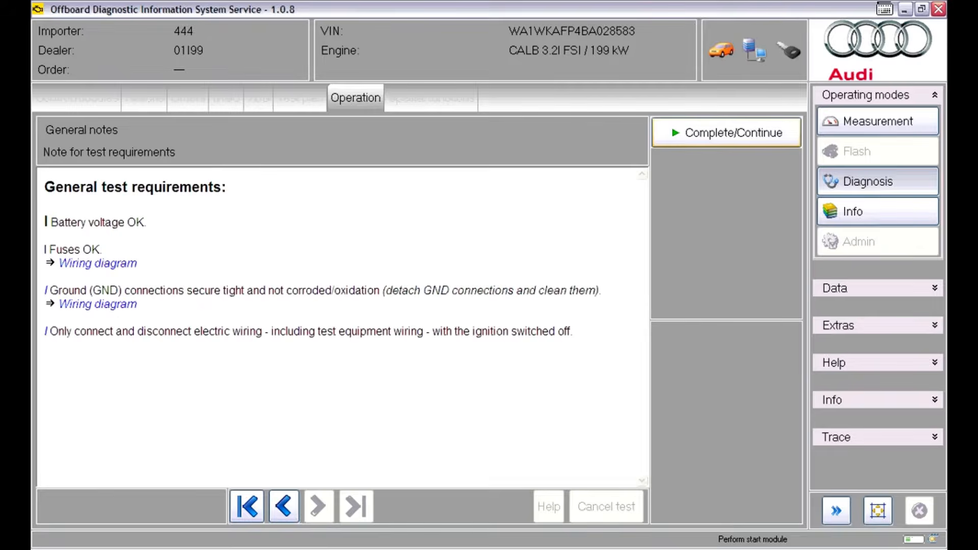
click(727, 133)
click(726, 133)
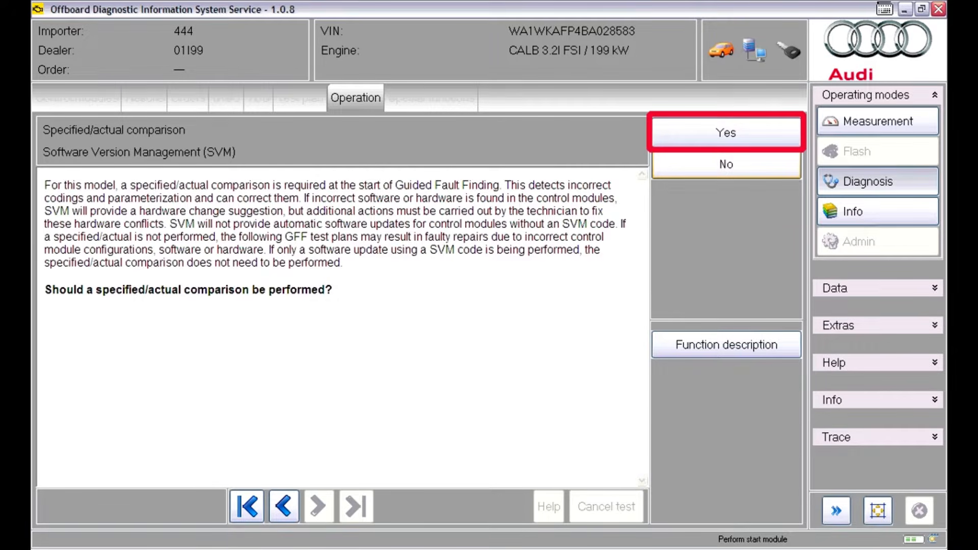
click(726, 164)
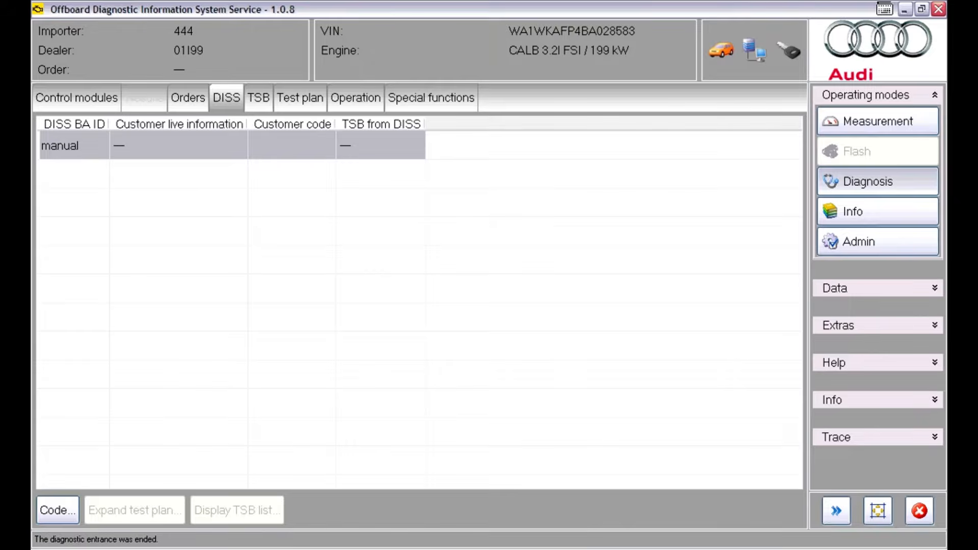
View the tests in the current test plan
click(300, 98)
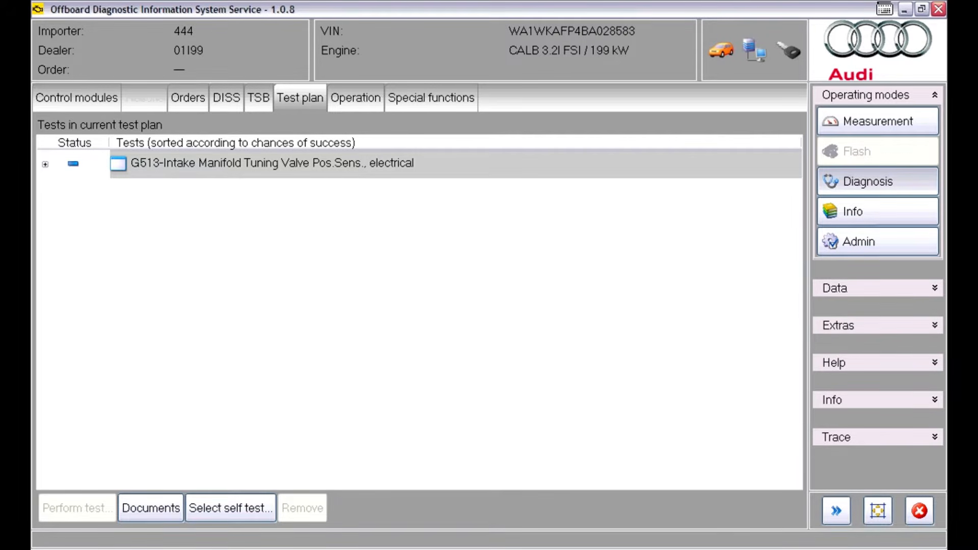
Limit the control module list to the actual installation and sort it by name in ascending order
click(76, 98)
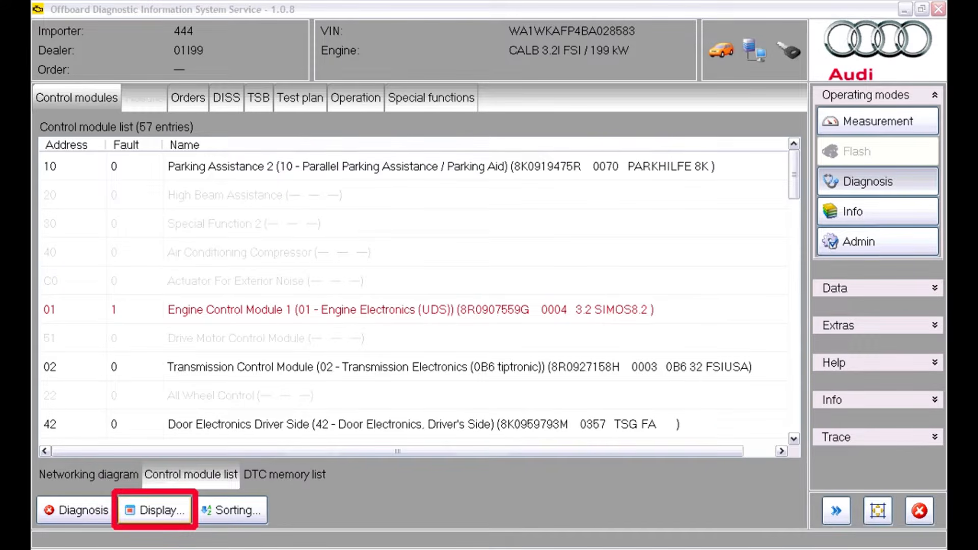
click(154, 511)
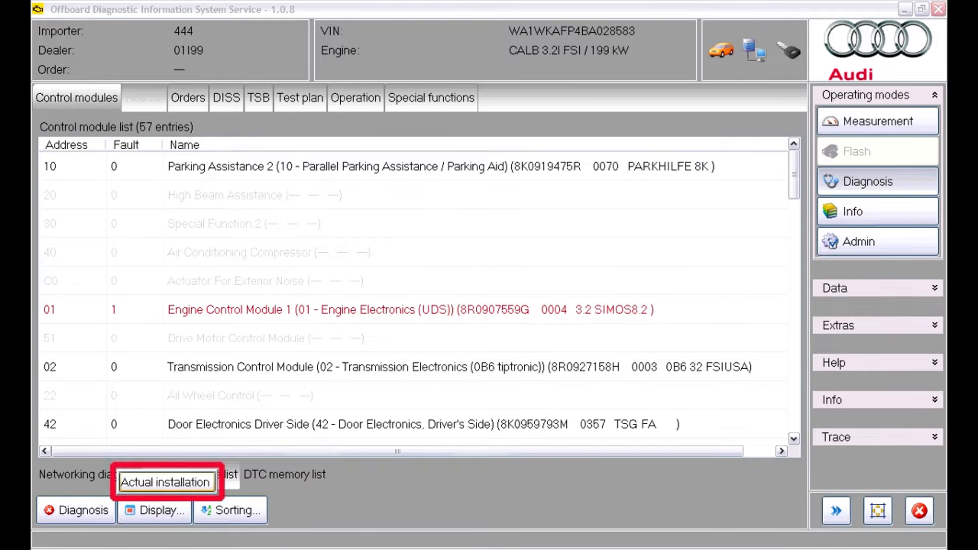
click(164, 481)
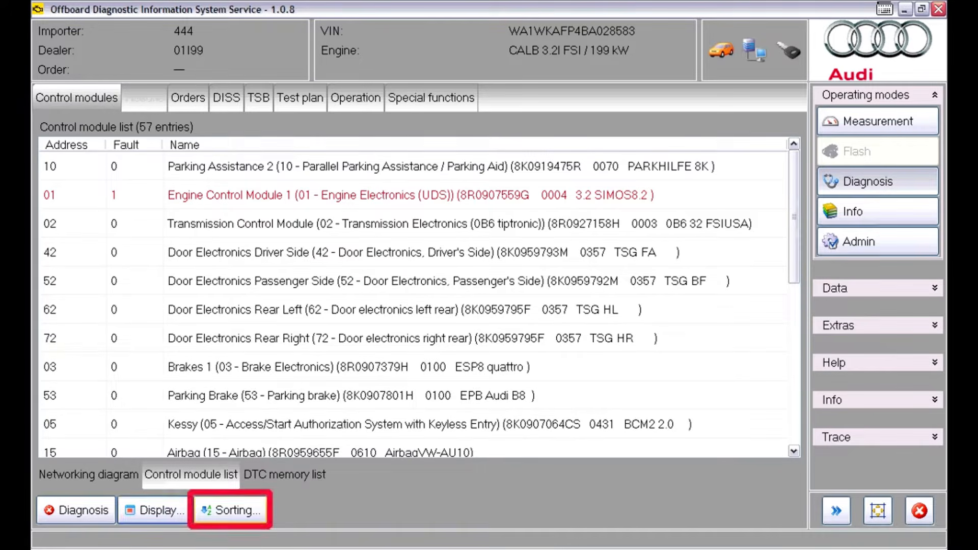
click(231, 511)
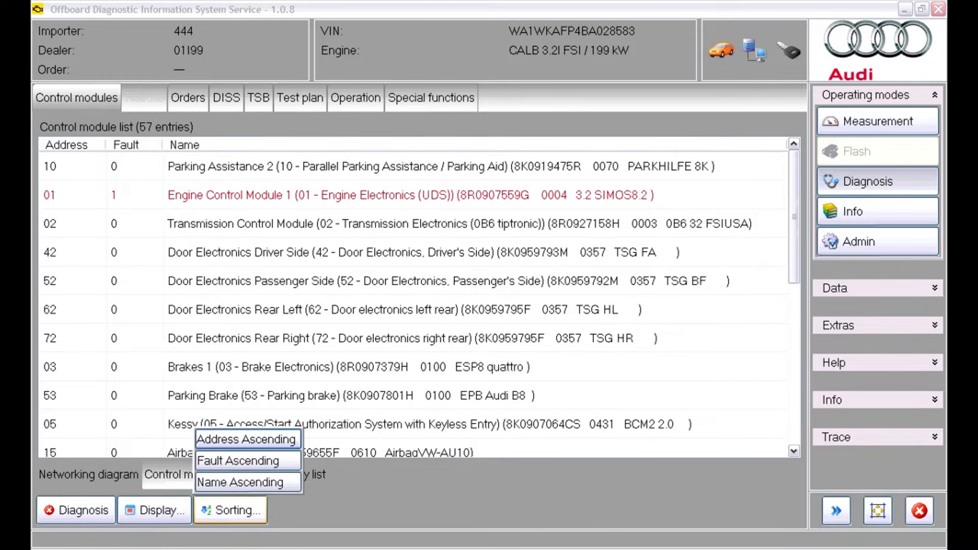
click(186, 145)
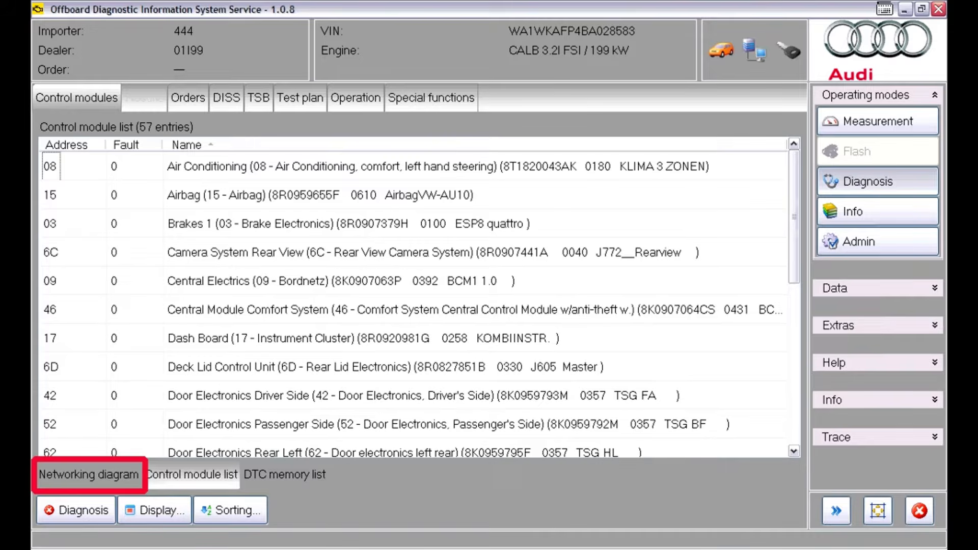
Open the networking diagram, select the LWR_55 module, and examine it and its neighbouring modules at the largest magnification
click(89, 475)
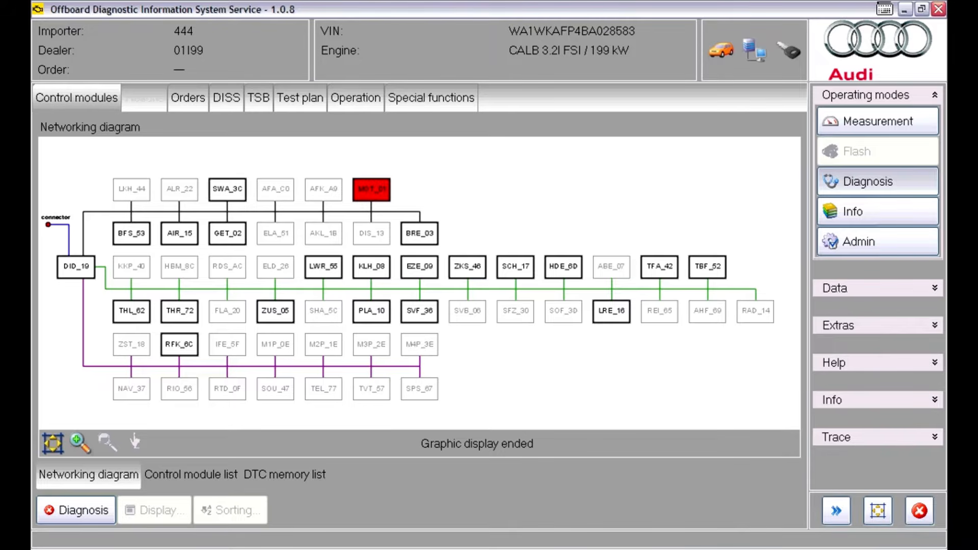
click(324, 267)
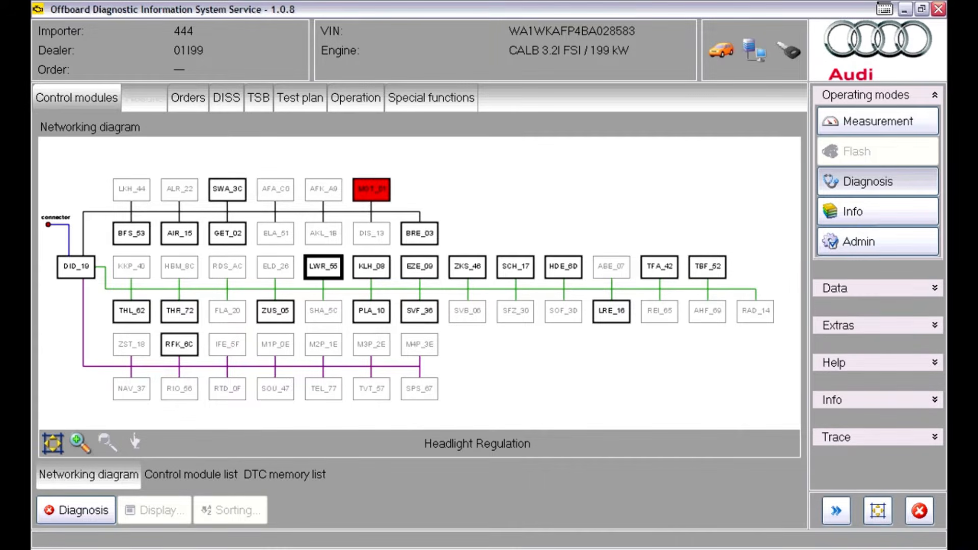
click(80, 443)
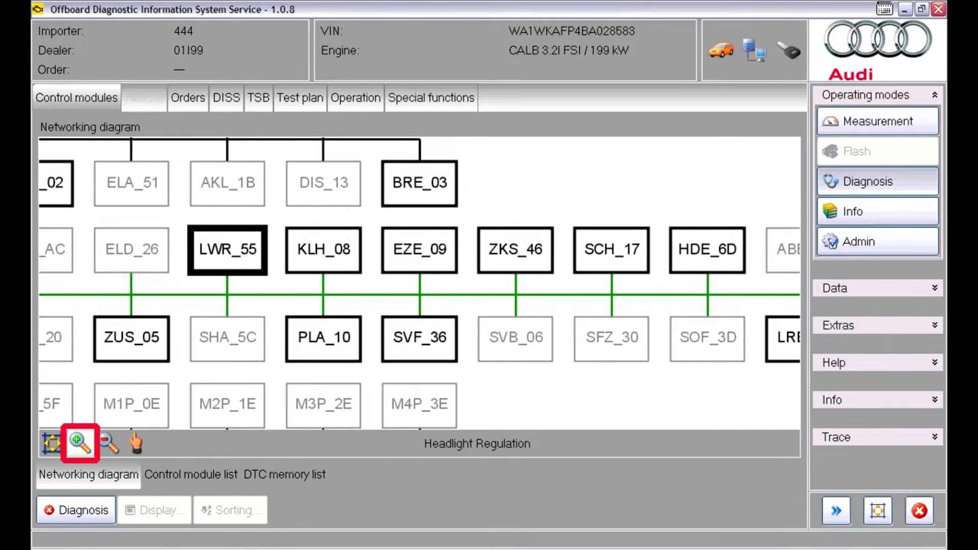
click(80, 443)
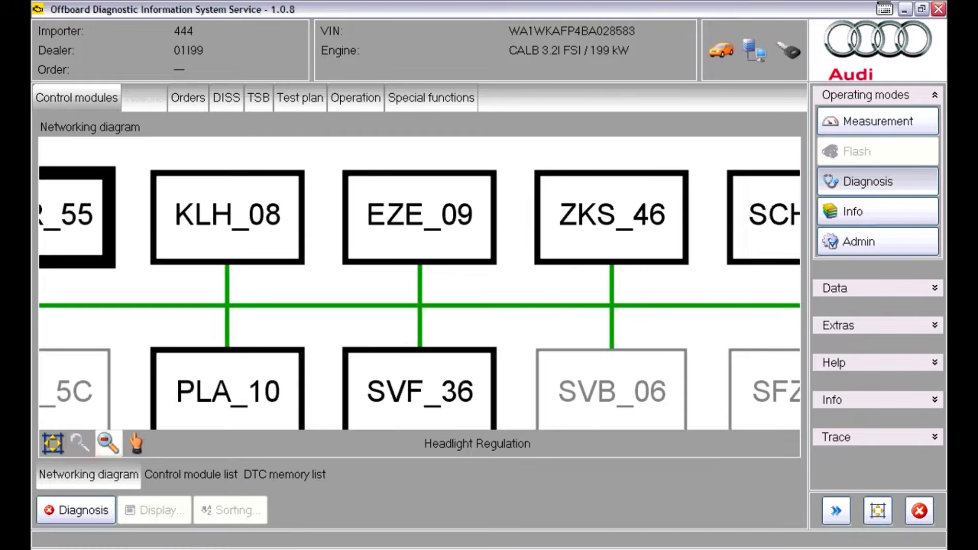
click(136, 444)
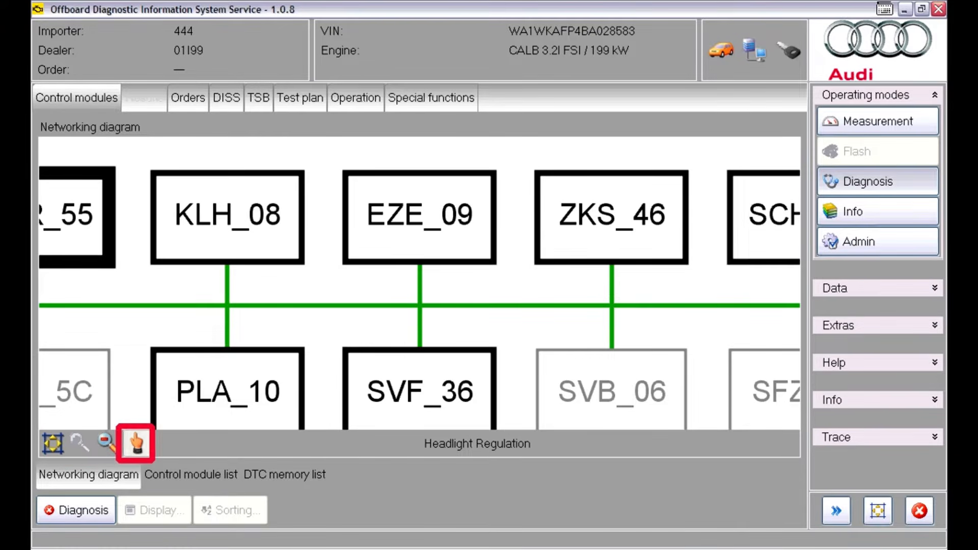
drag(204, 305, 579, 286)
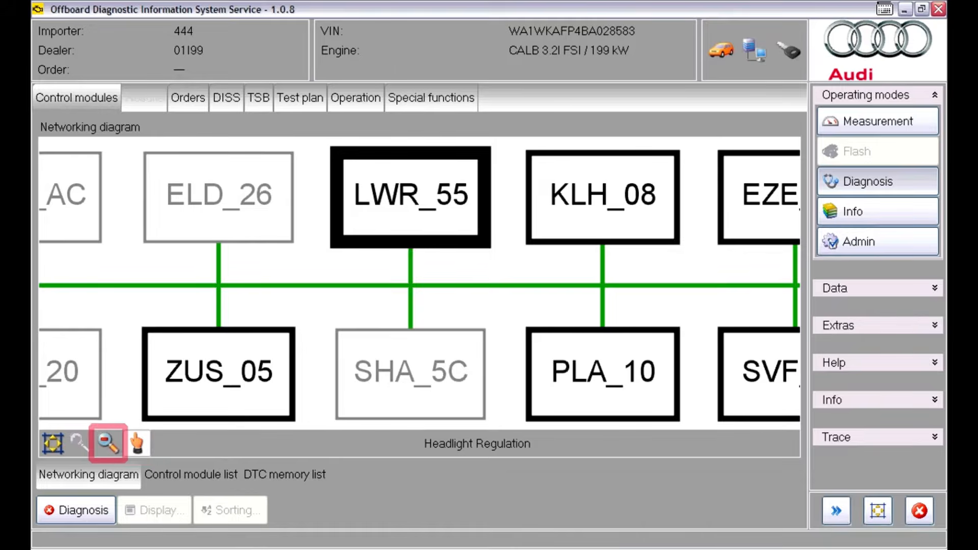
Return the networking diagram from the magnified LWR_55 area to an overview of all control modules
click(108, 443)
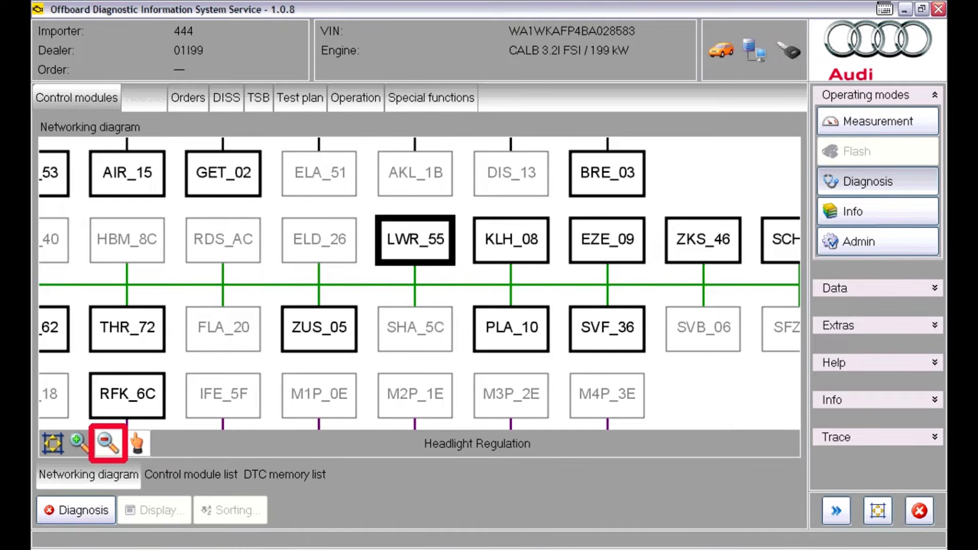
click(52, 443)
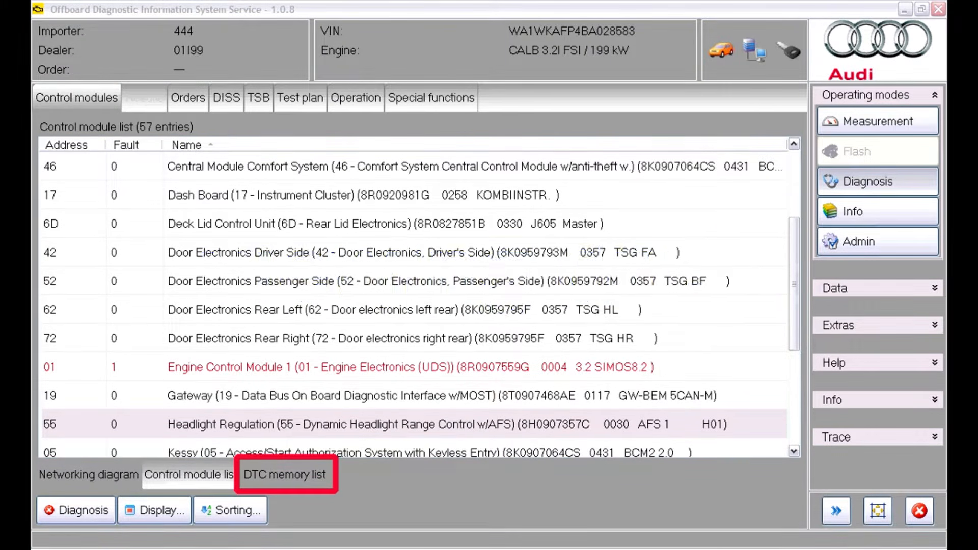
Open the DTC memory list and expand Engine Control Module 1, its fault P207500 and the standard ambient conditions
click(285, 475)
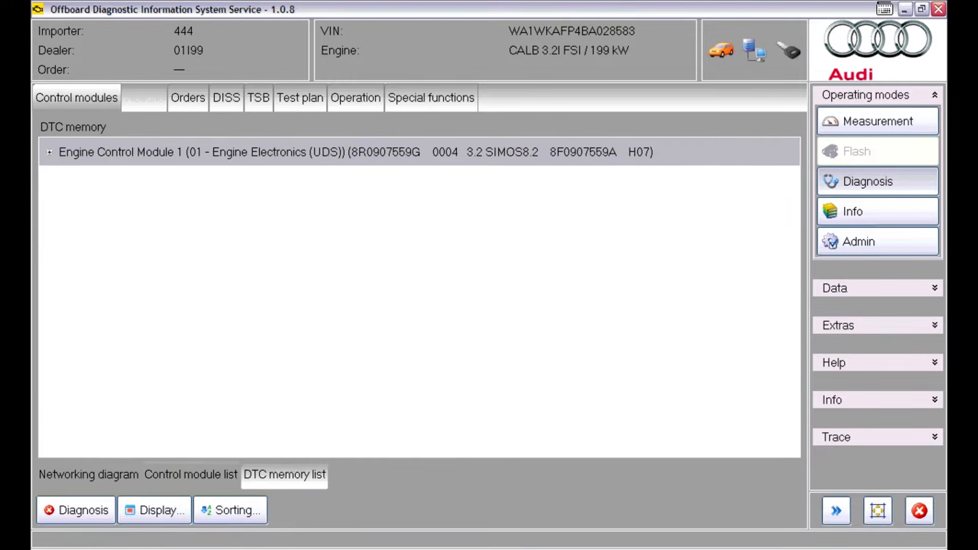
click(49, 153)
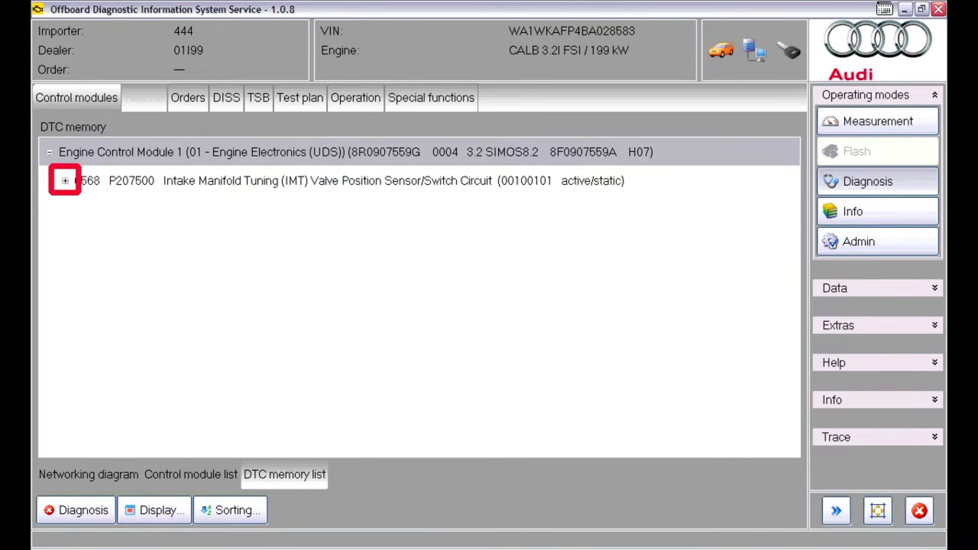
click(66, 181)
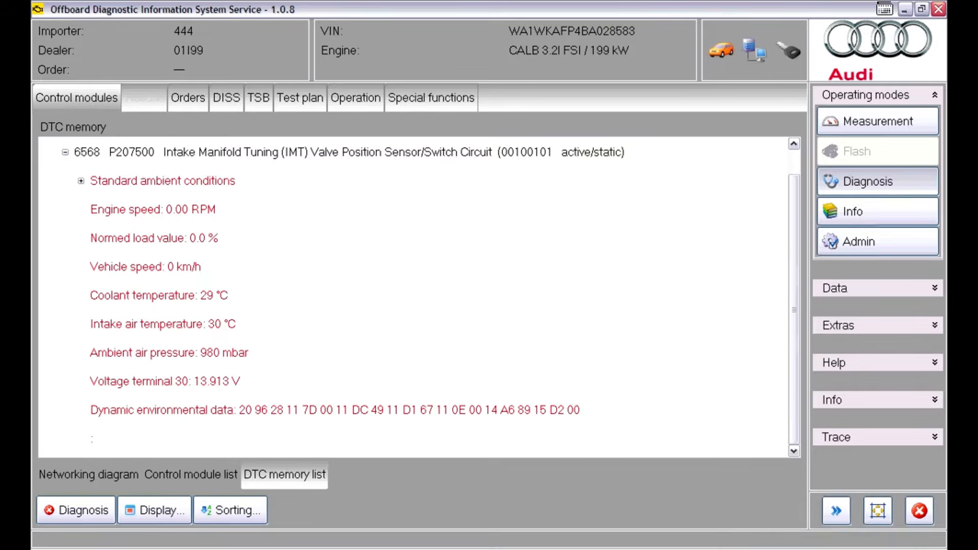
click(81, 181)
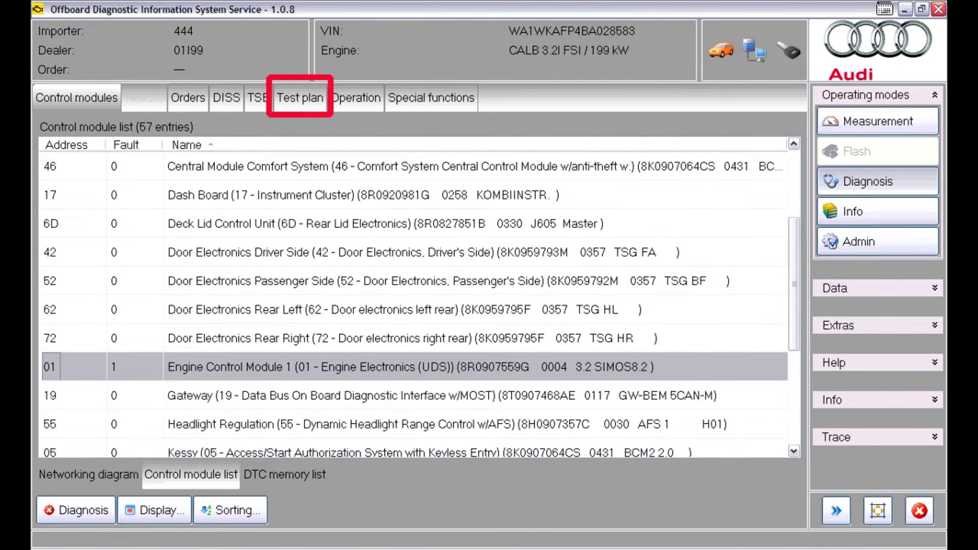
Open the test plan and perform the test G513-Intake Manifold Tuning Valve Pos.Sens., electrical
click(300, 98)
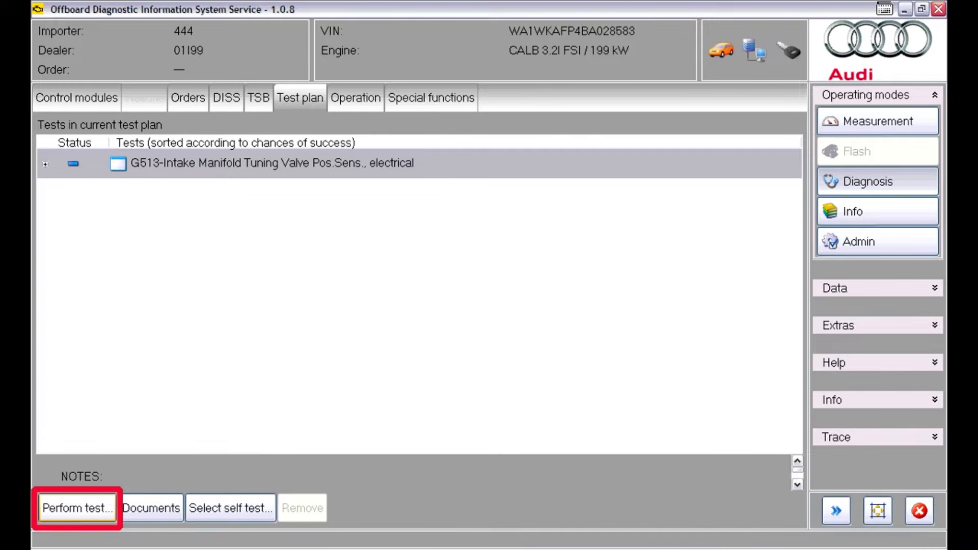
click(77, 508)
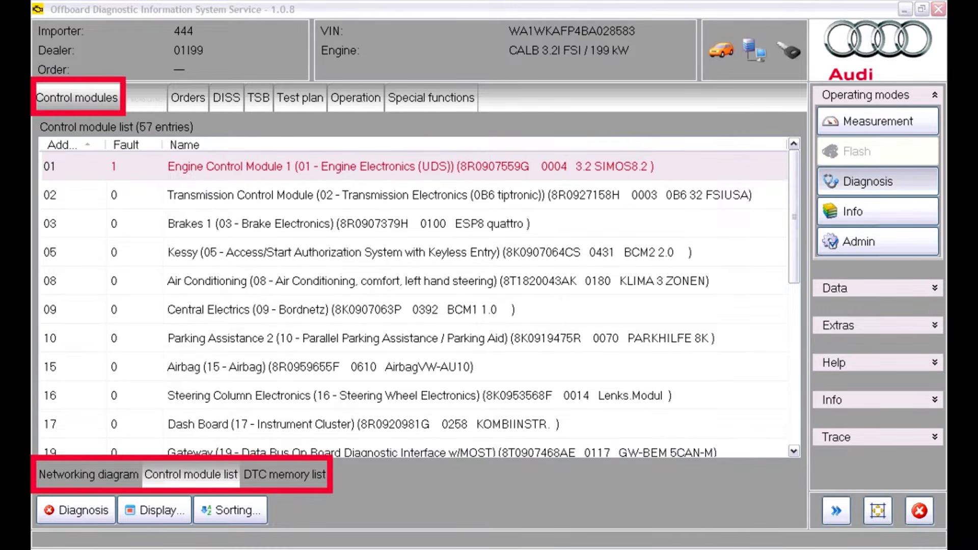
Perform the vehicle OBD function Ereignisspeicher Gesamt from the control module list and open the erase options for its results
right_click(482, 178)
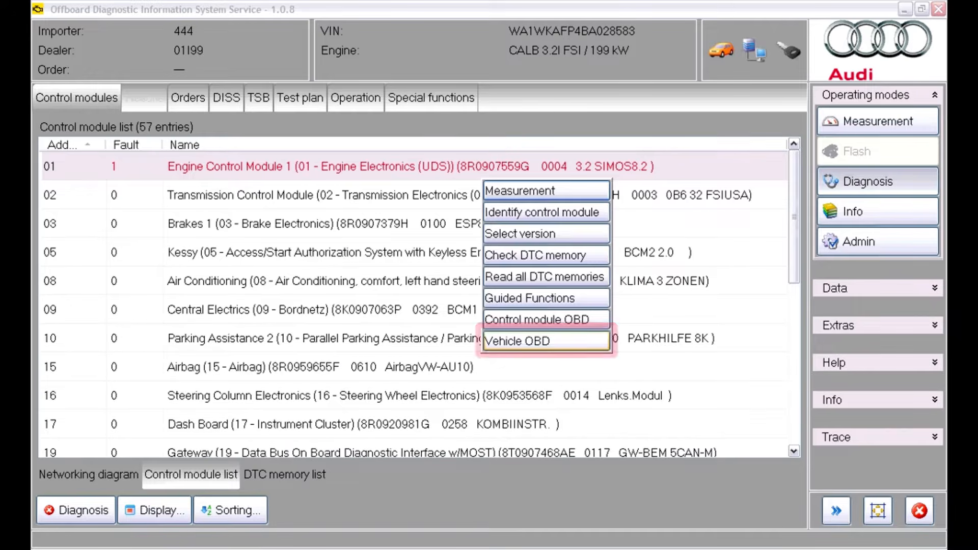
key(Return)
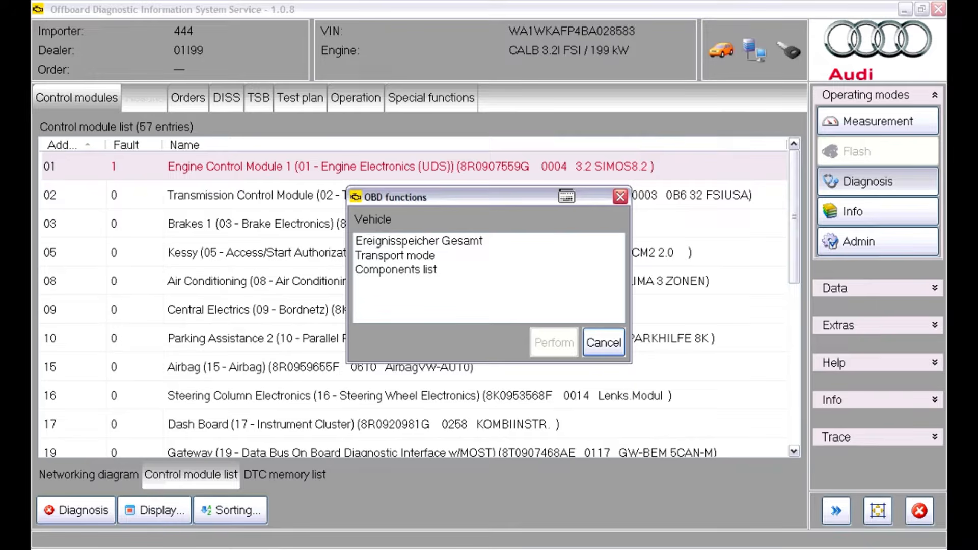
click(419, 241)
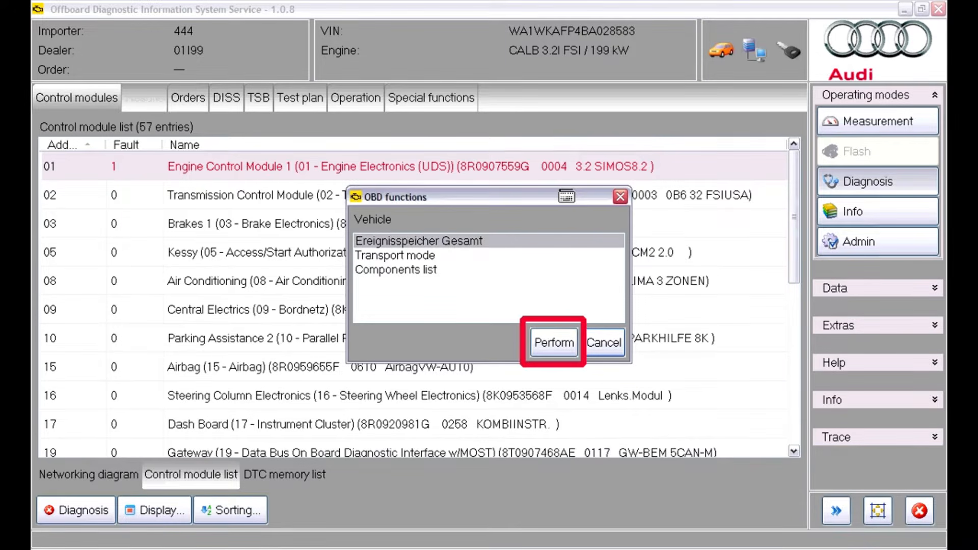
click(554, 343)
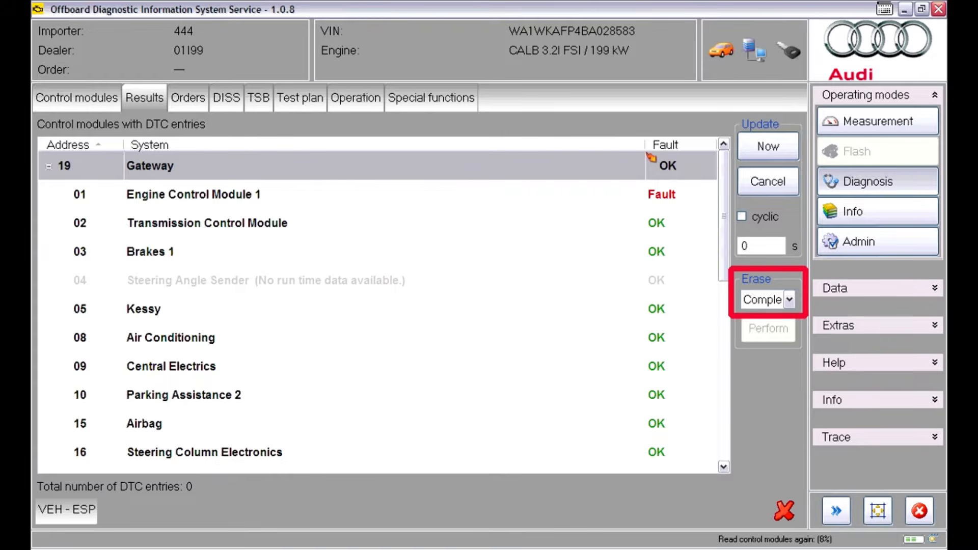
click(789, 300)
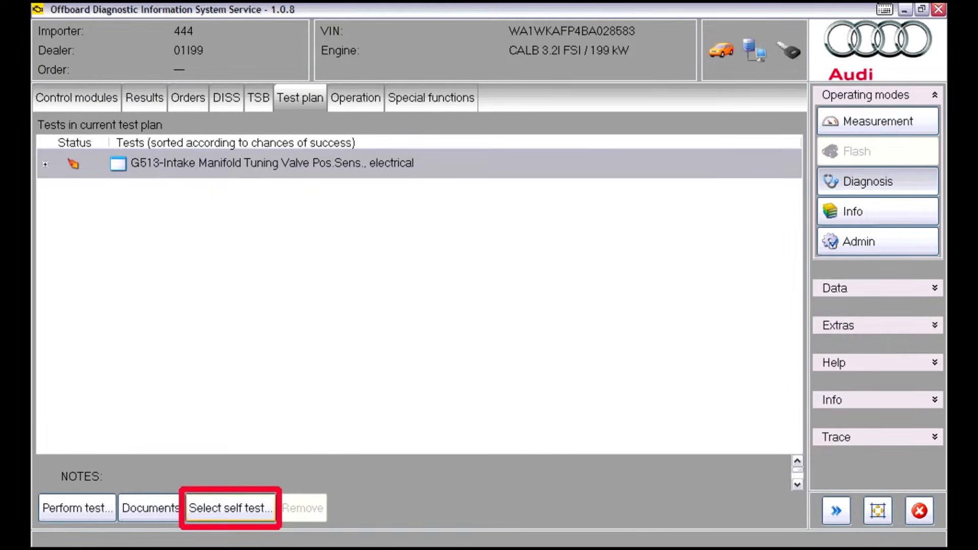
Open the self-test overview and select F274-Left Rear Door Handle Switch among the electrical components of body group 58 - Door, rear
click(231, 508)
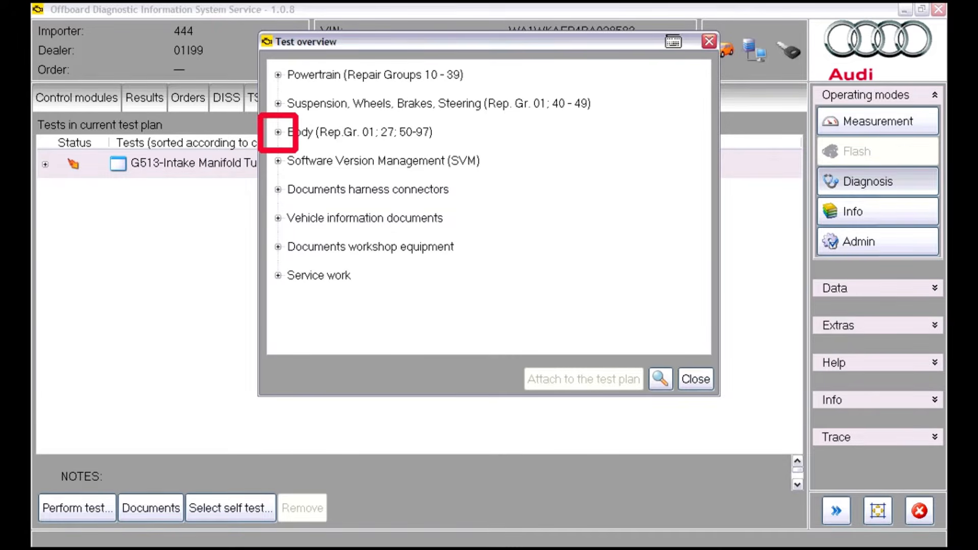
click(279, 132)
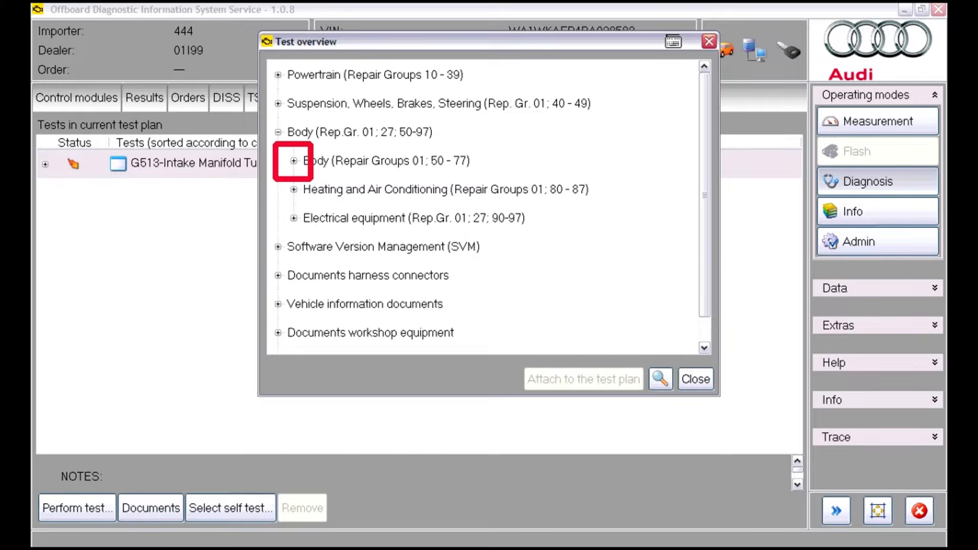
click(294, 161)
click(309, 190)
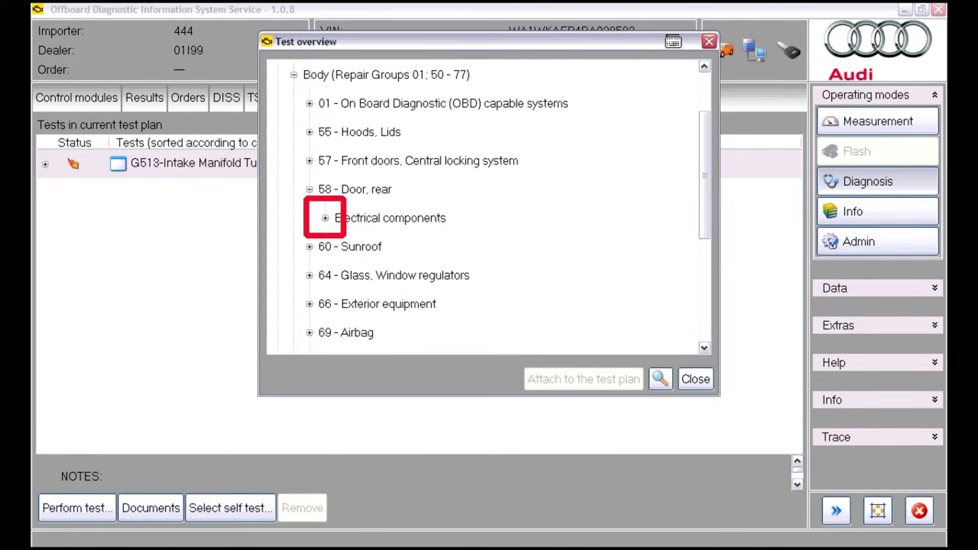
click(325, 218)
click(442, 218)
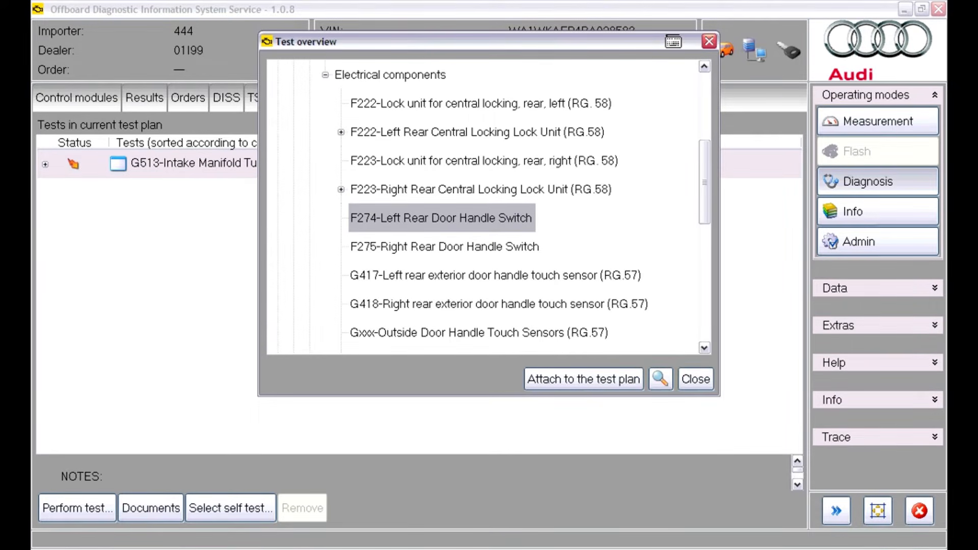
Search the test overview for "light" and attach J668-Right Headlight Power Output Stage (RG.94) to the test plan
click(660, 379)
text(light)
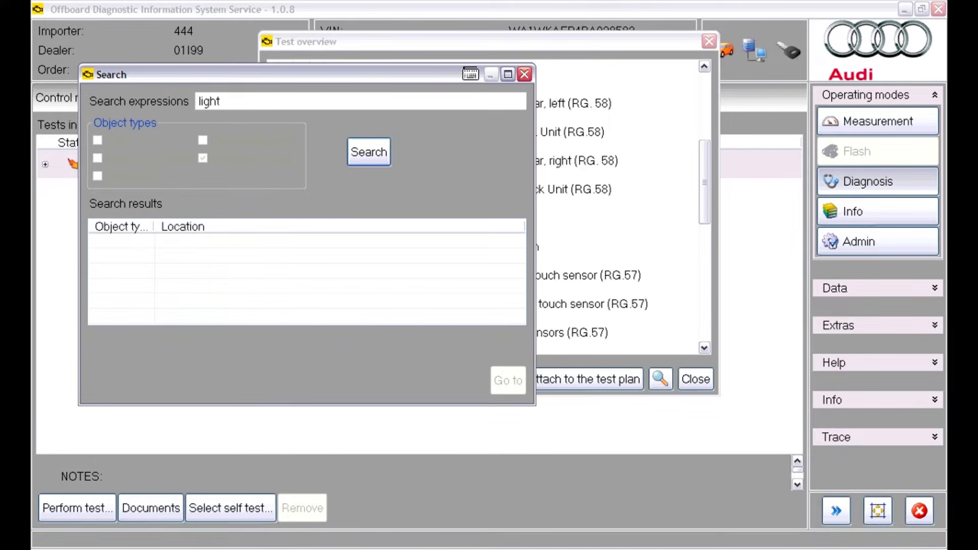
click(369, 152)
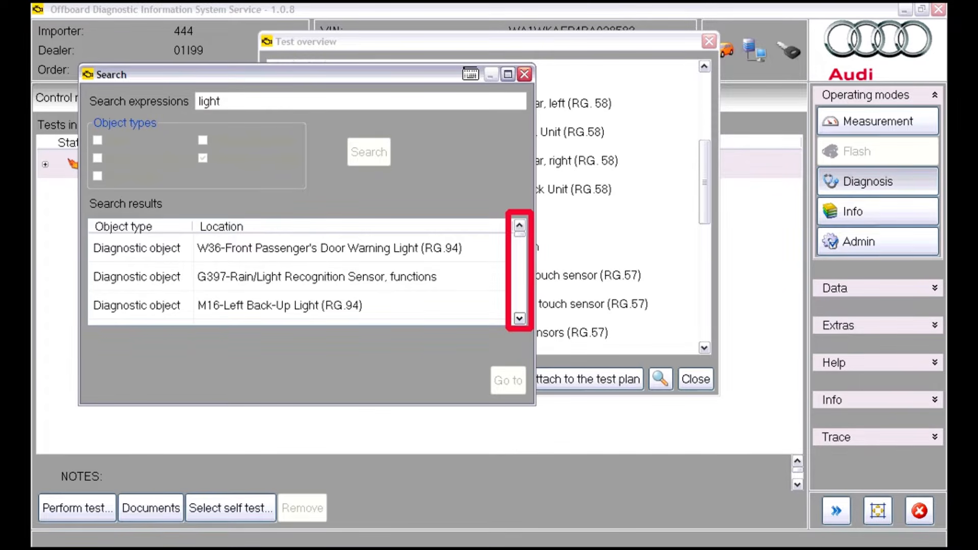
scroll(295, 276, down, 1)
scroll(296, 277, down, 3)
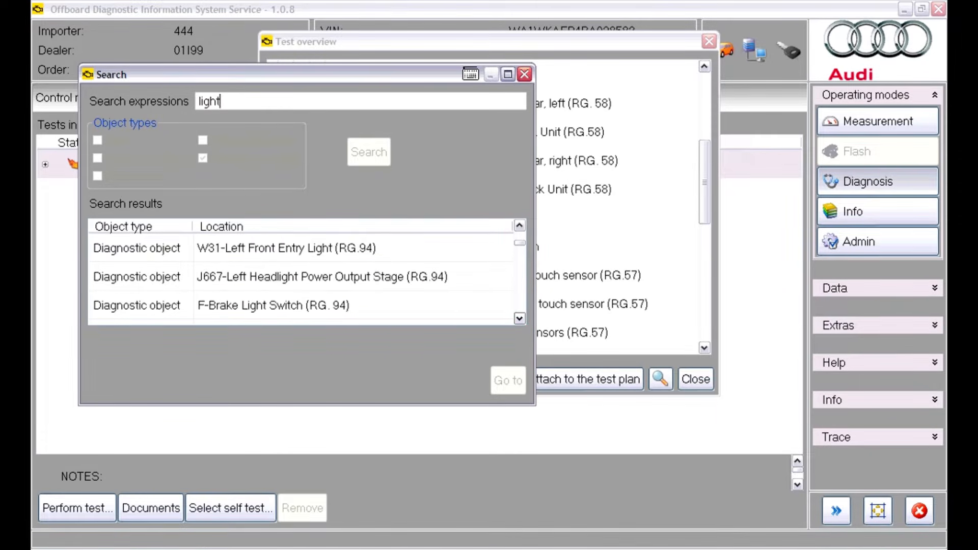
scroll(296, 276, down, 4)
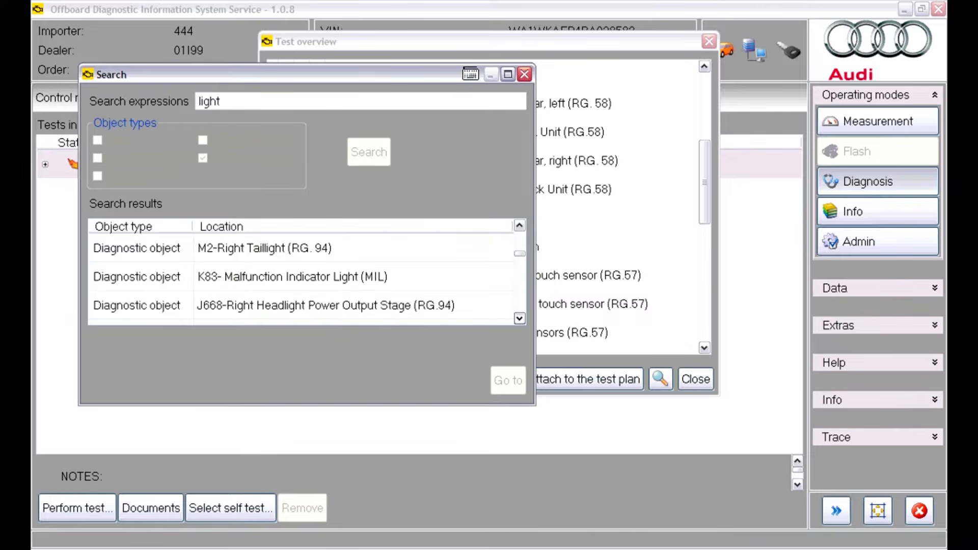
click(302, 276)
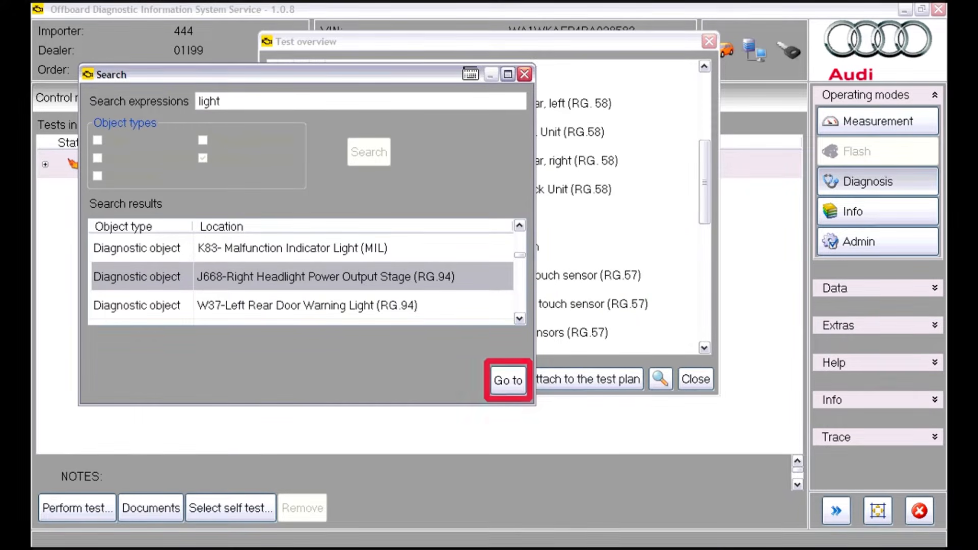
click(508, 381)
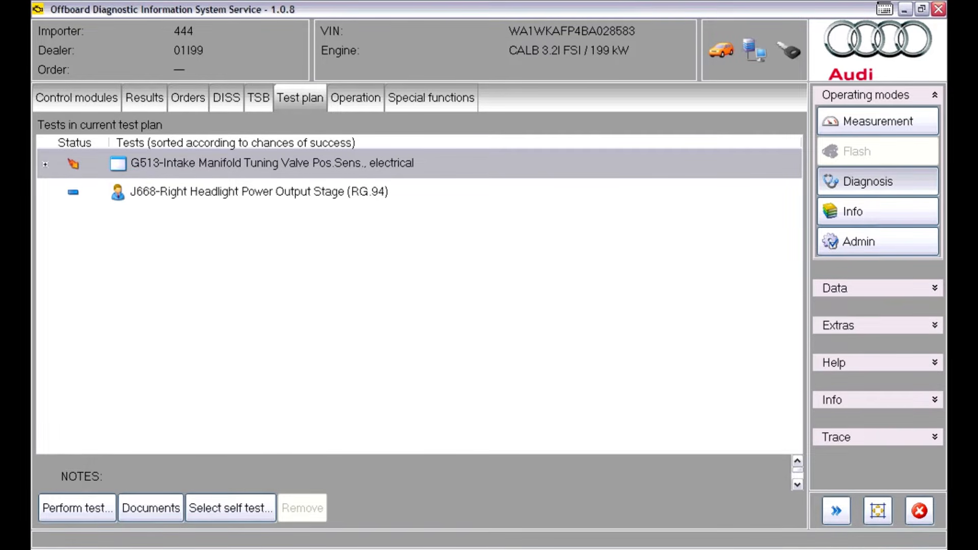
Select the J668 test and its G513 neighbour in turn, and open the test program documents for G513
click(259, 192)
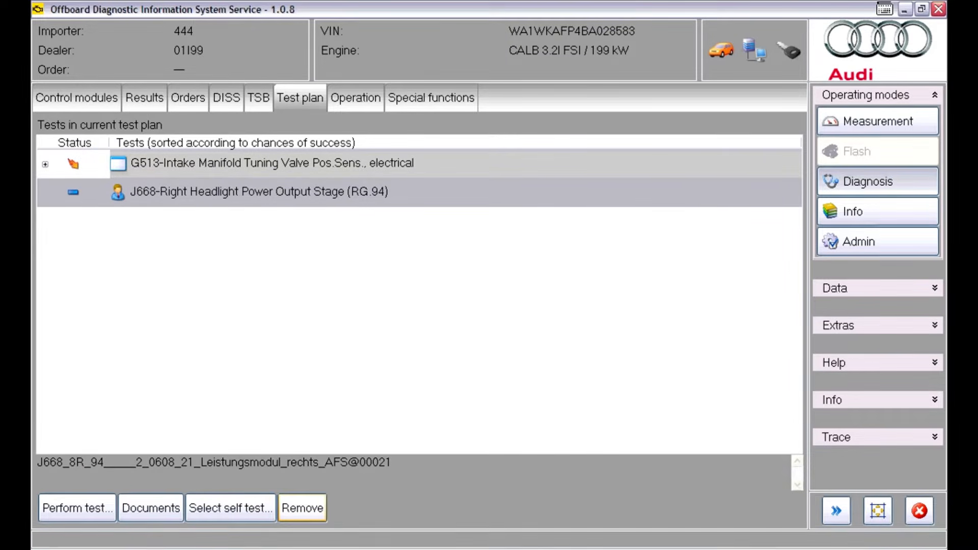
click(272, 164)
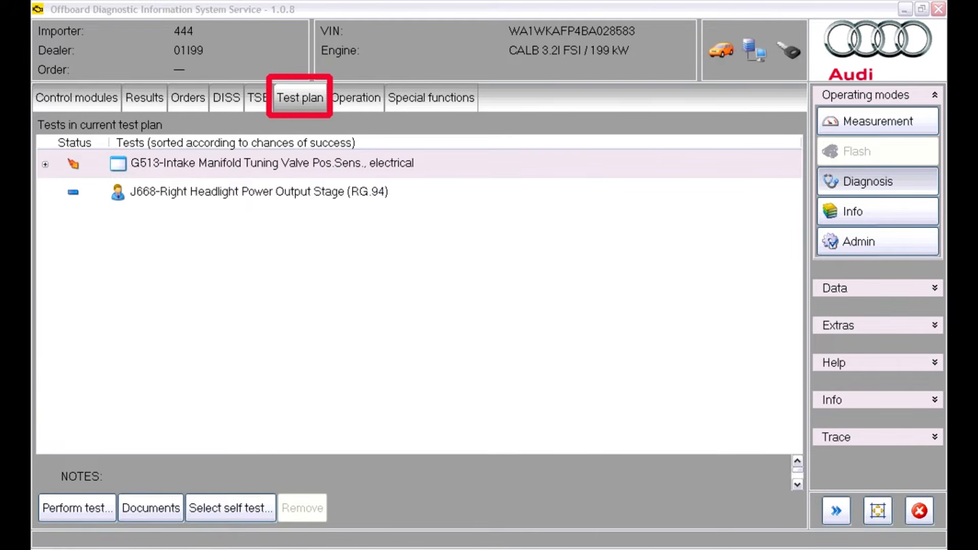
click(151, 509)
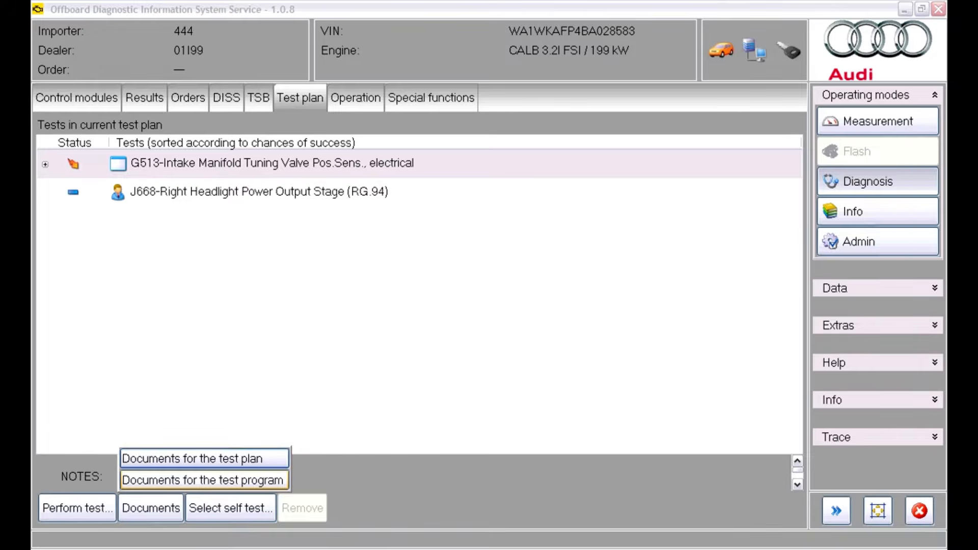
click(204, 480)
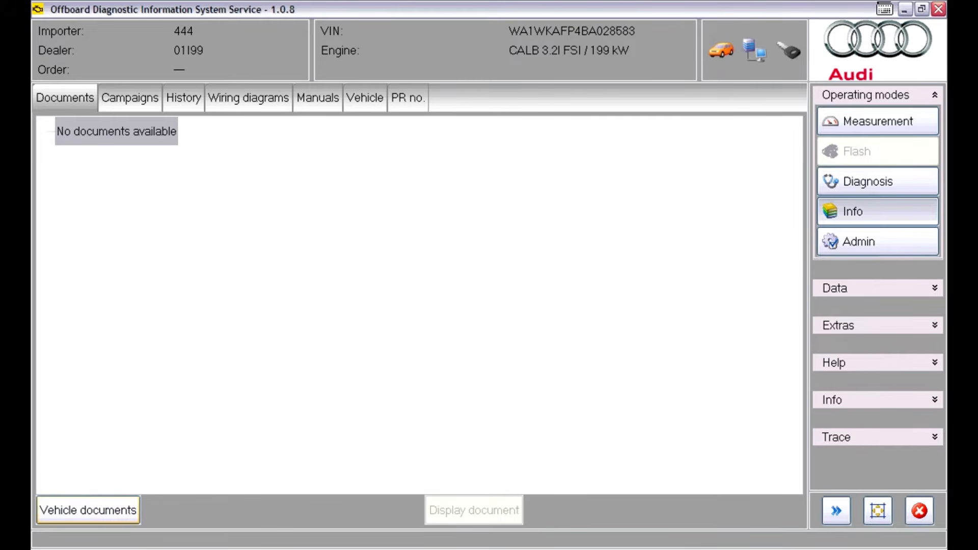
List the vehicle documents, display the GRA-Schalter function description under Powertrain, and return to Diagnosis mode
click(87, 510)
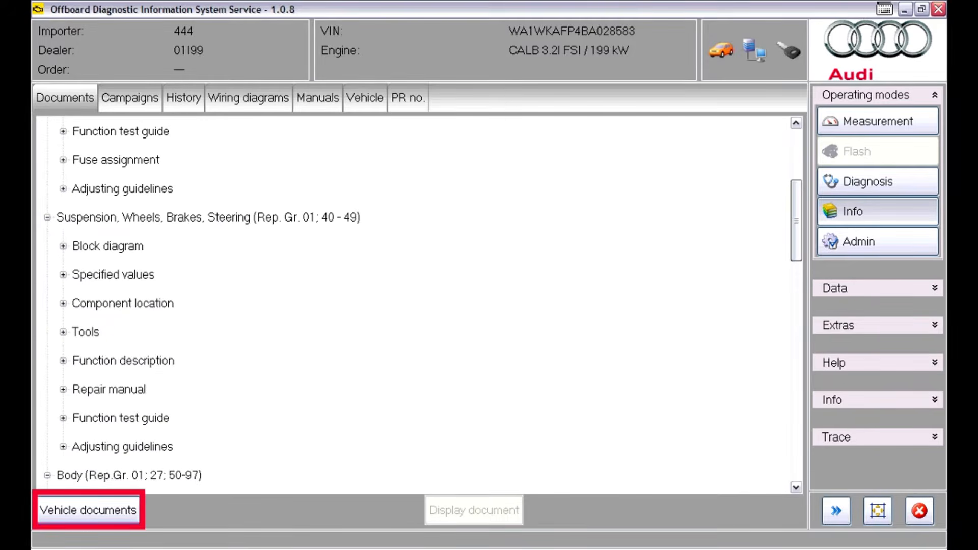
drag(796, 214, 796, 169)
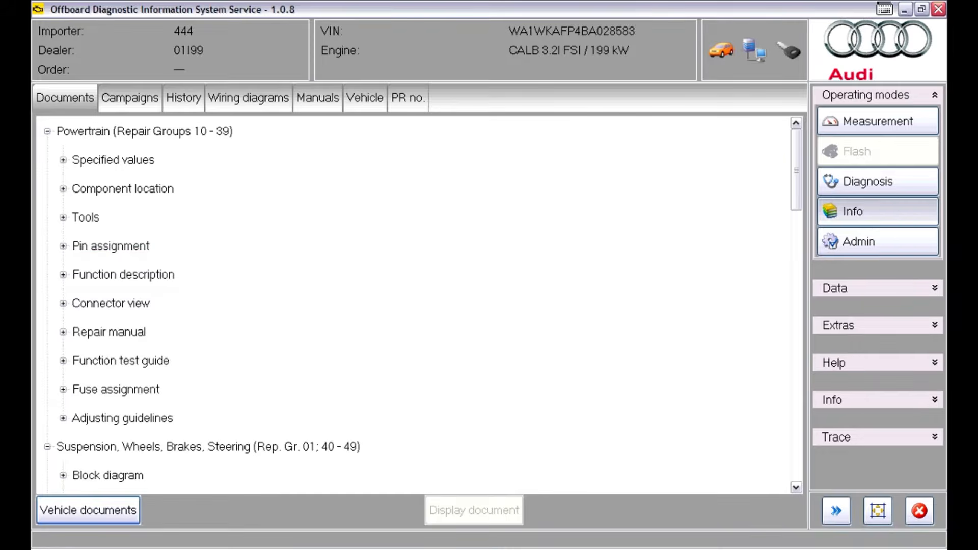
click(124, 275)
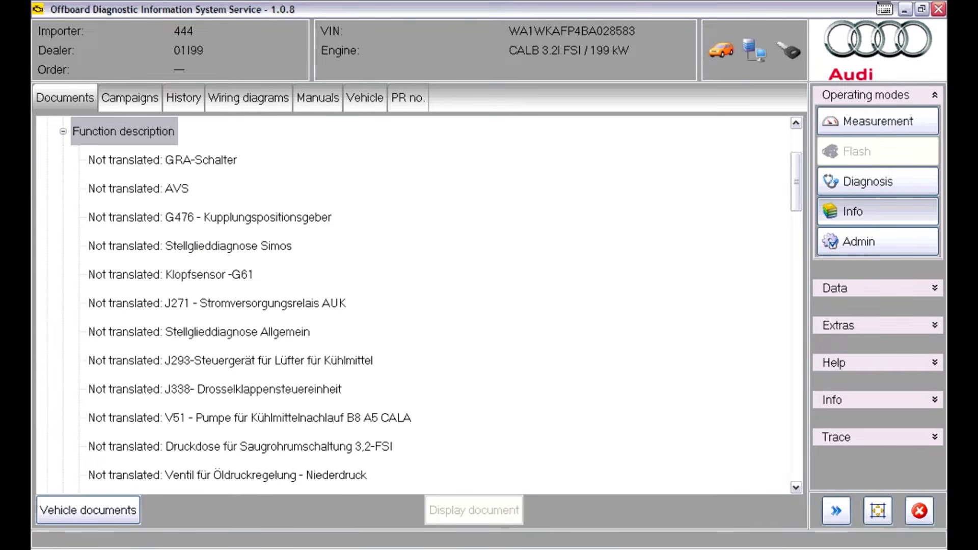
click(163, 160)
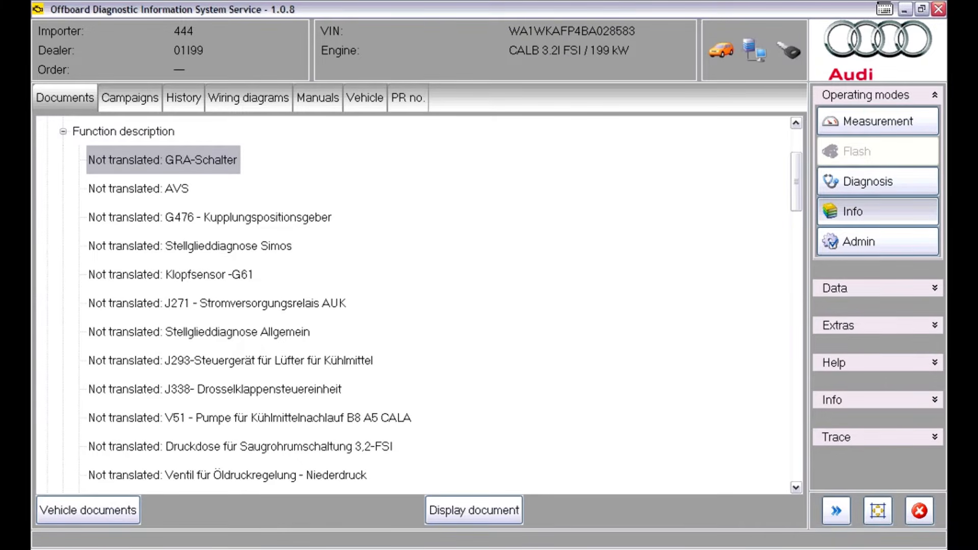
click(473, 510)
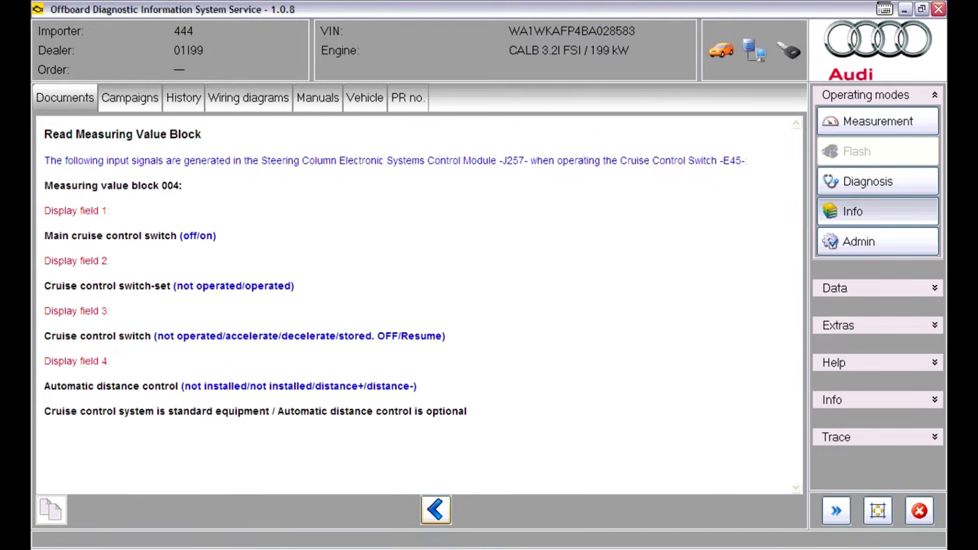
click(437, 510)
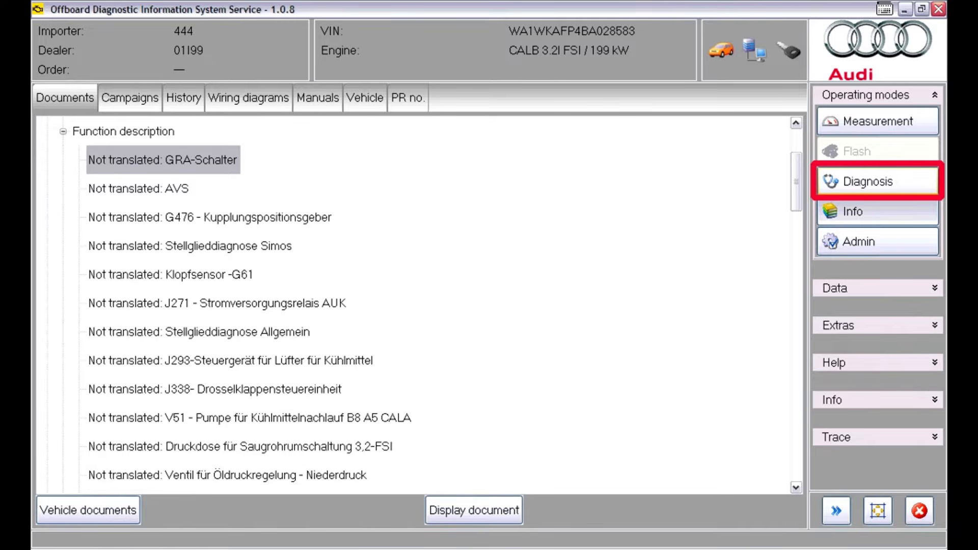
click(877, 181)
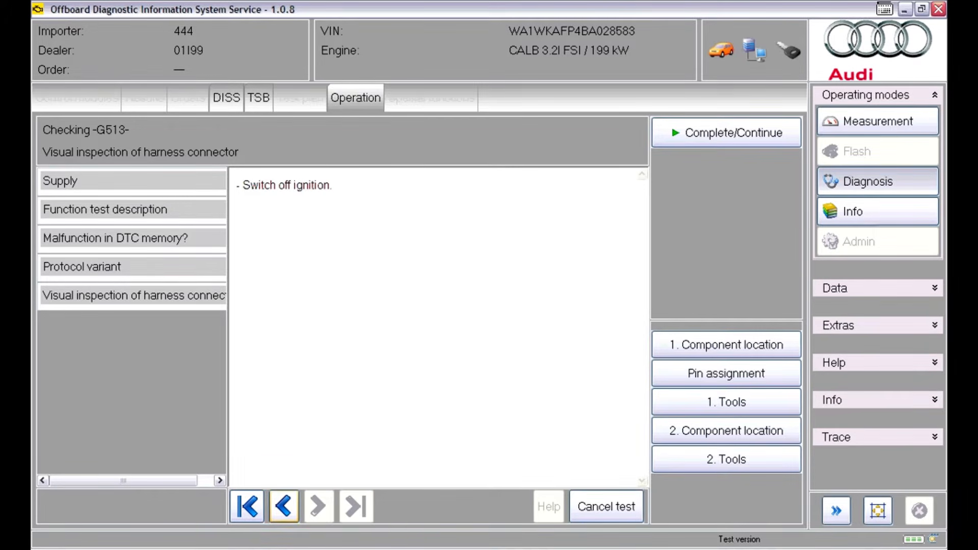
Step back through the already completed pages of the G513 harness connector visual inspection
click(283, 506)
click(284, 506)
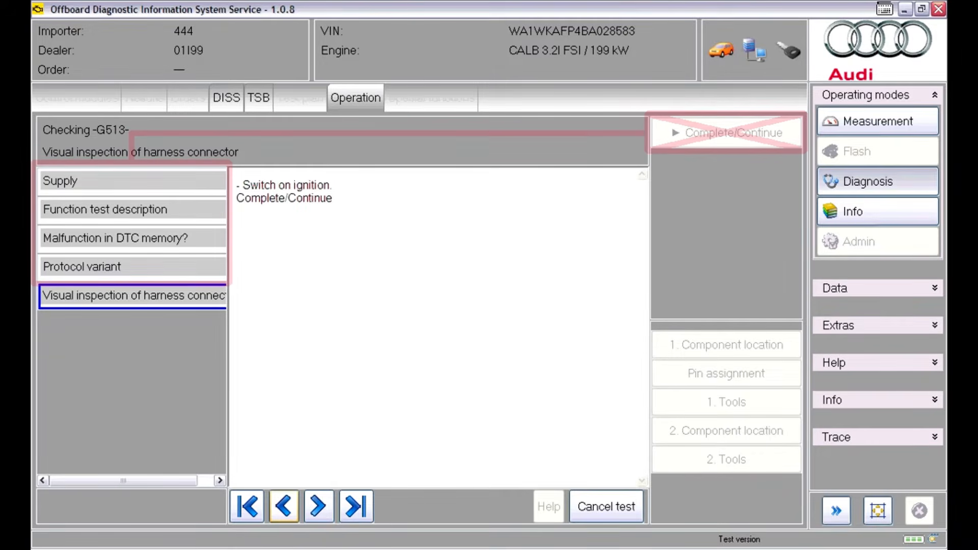
Jump forward to the current page of the G513 harness connector visual inspection
click(357, 506)
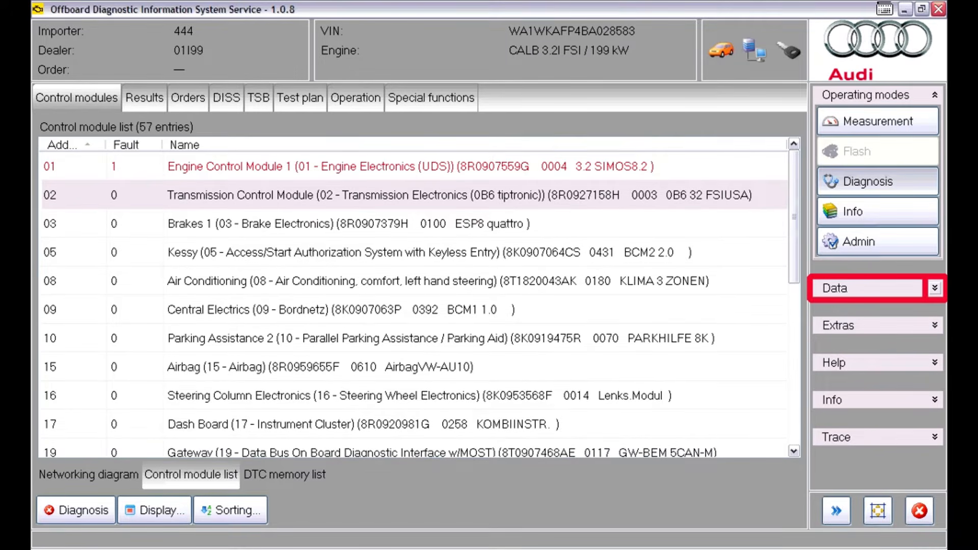
Save the diagnostic log as a long log in the DiagnosticProtocols folder under the suggested file name
click(935, 289)
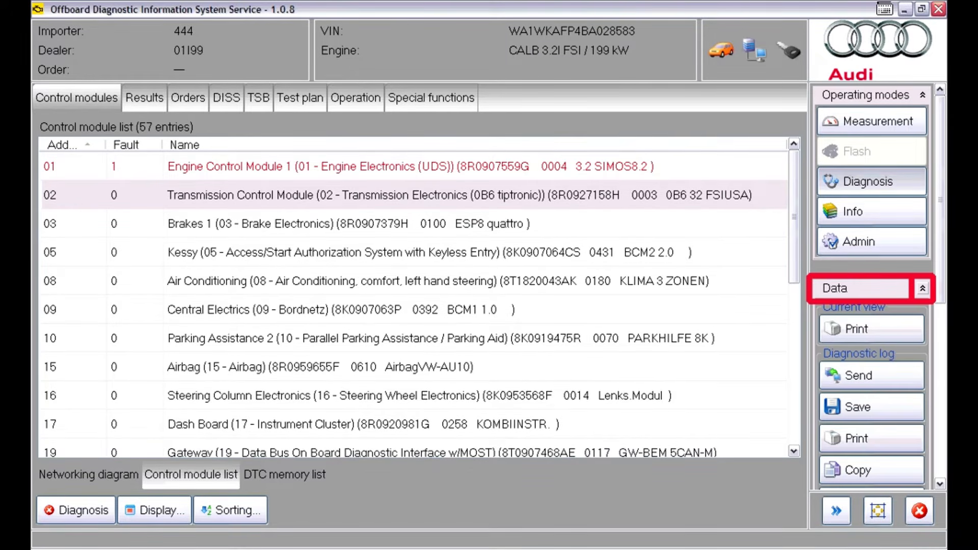
drag(940, 200, 940, 262)
drag(940, 274, 940, 275)
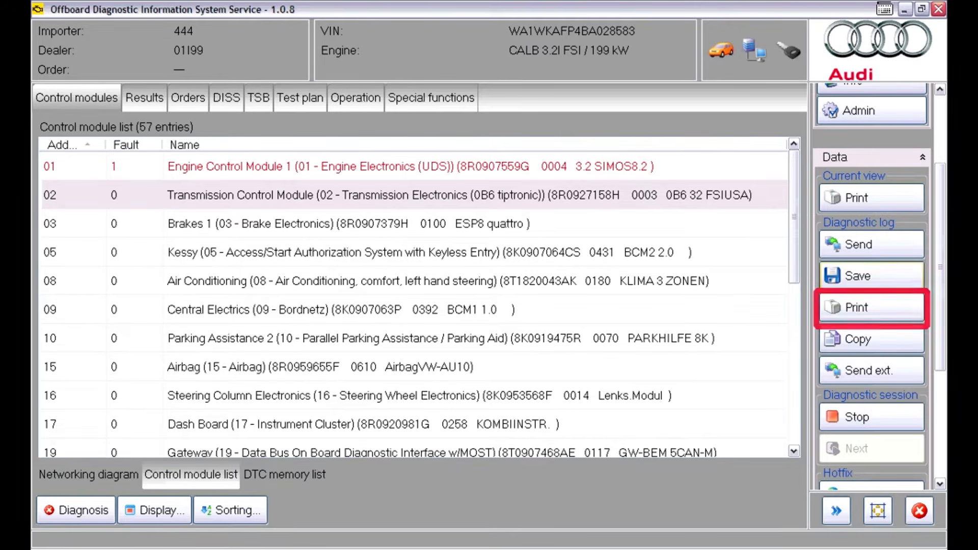
click(871, 276)
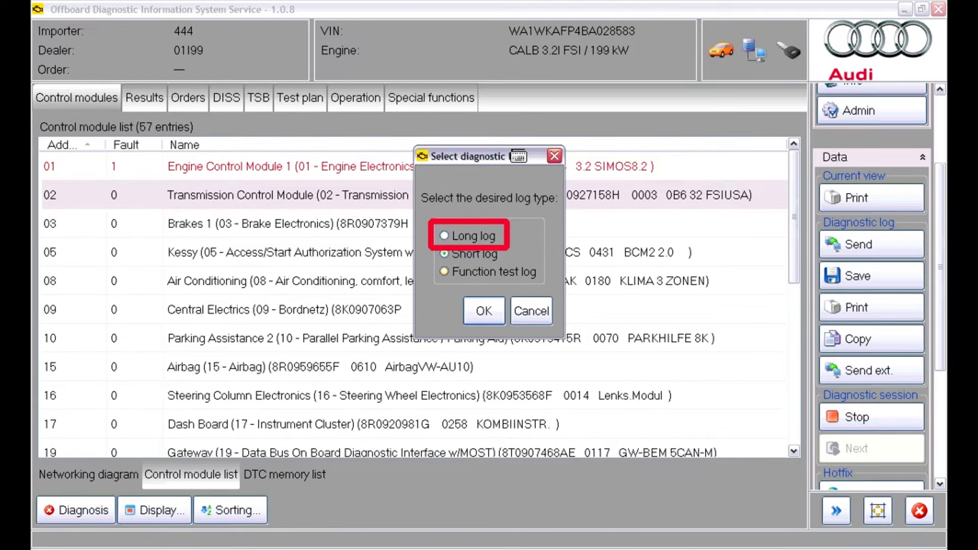
click(444, 272)
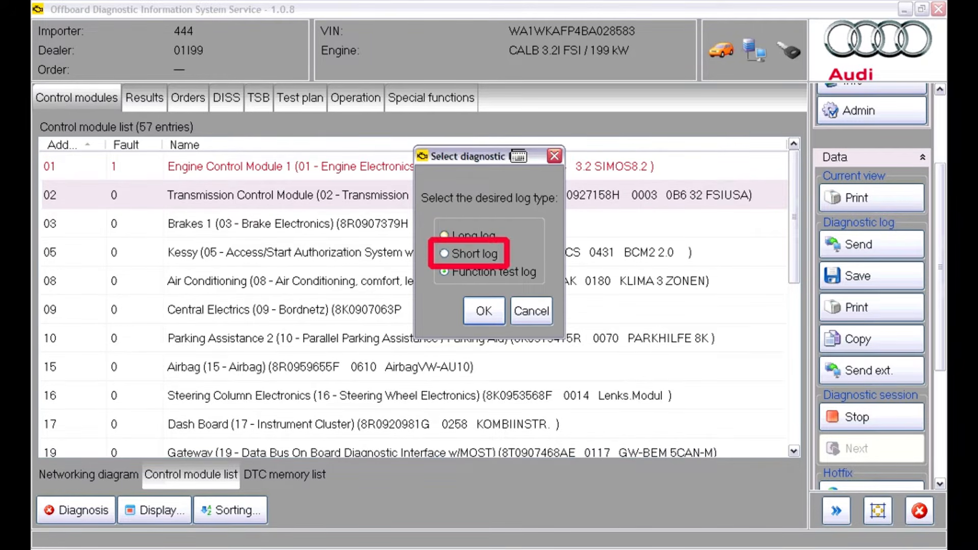
click(444, 235)
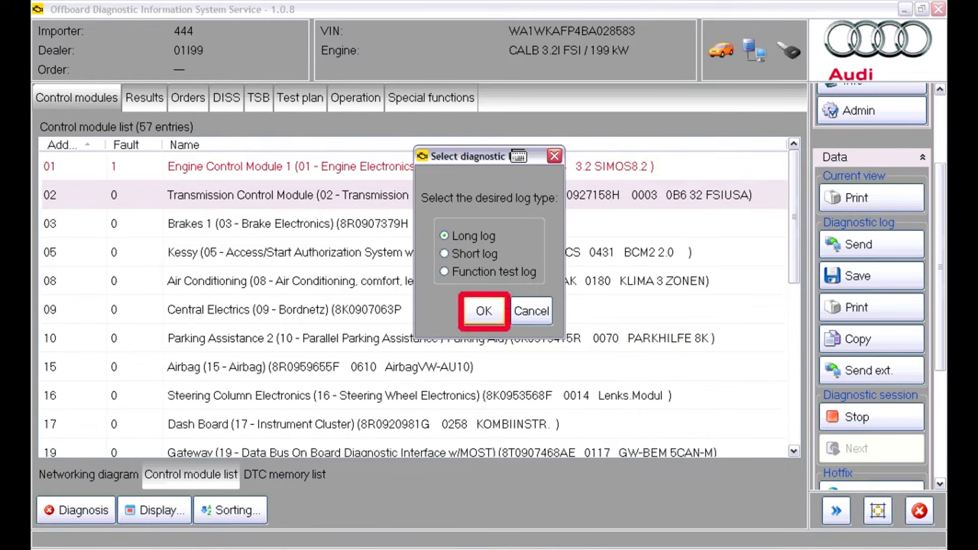
click(484, 311)
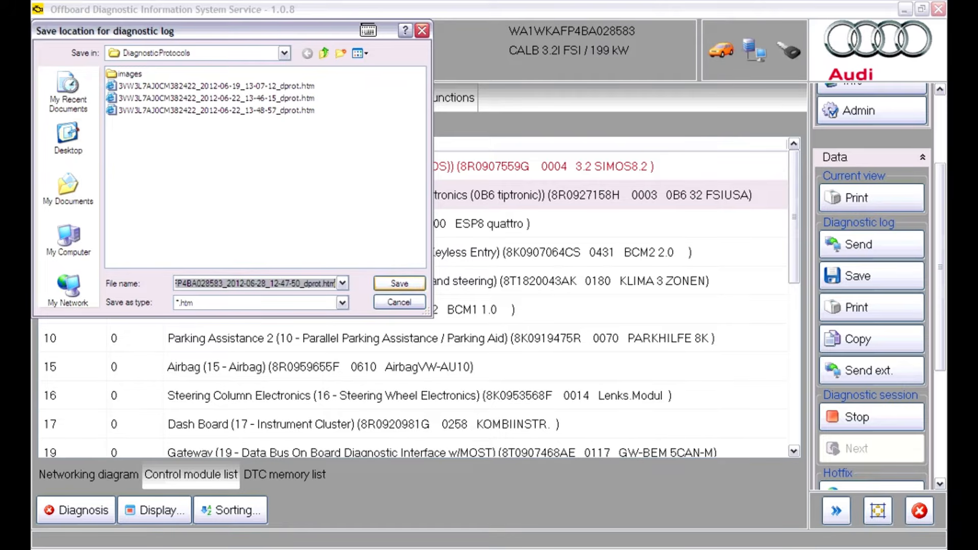
click(400, 283)
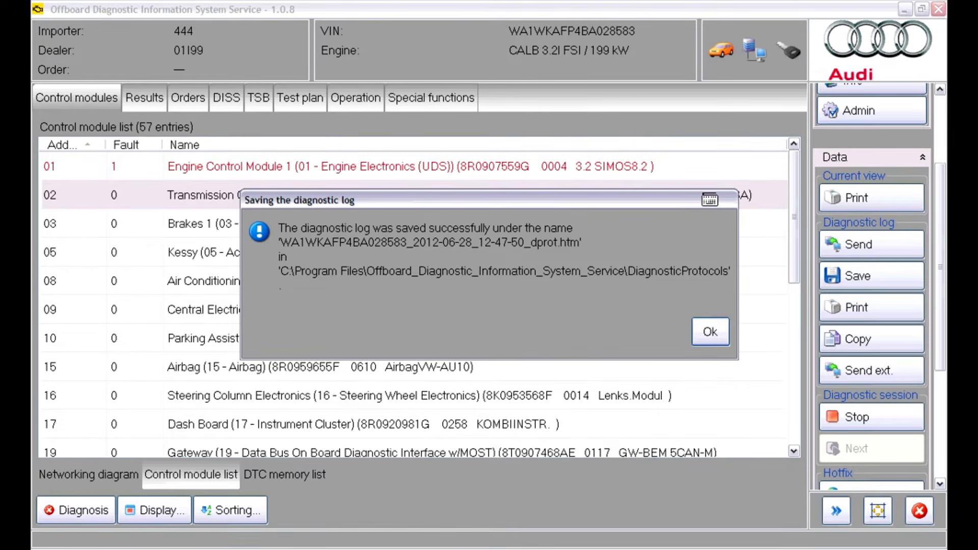
key(Return)
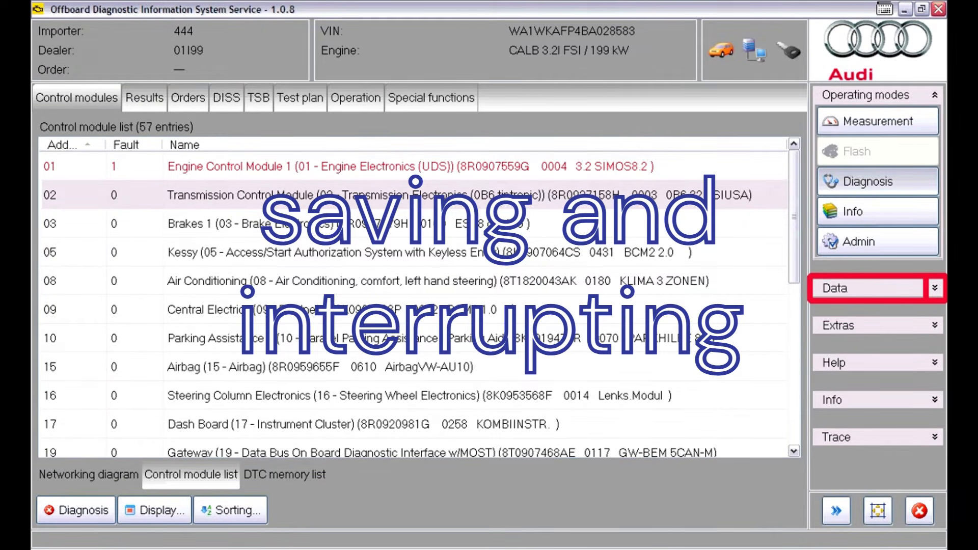
Stop the diagnostic session, saving it in the sessions folder for resuming, and end the support inquiry without sending it
click(935, 288)
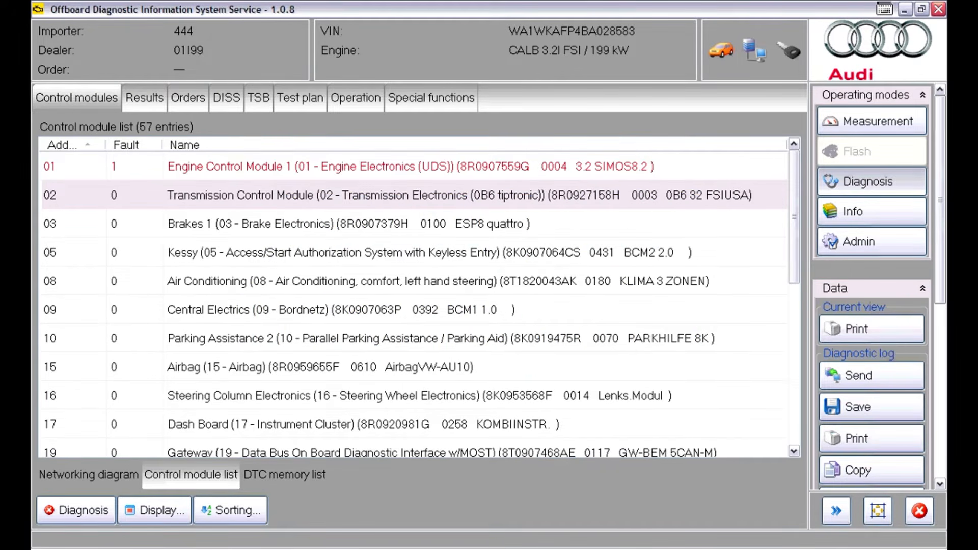
drag(941, 200, 940, 339)
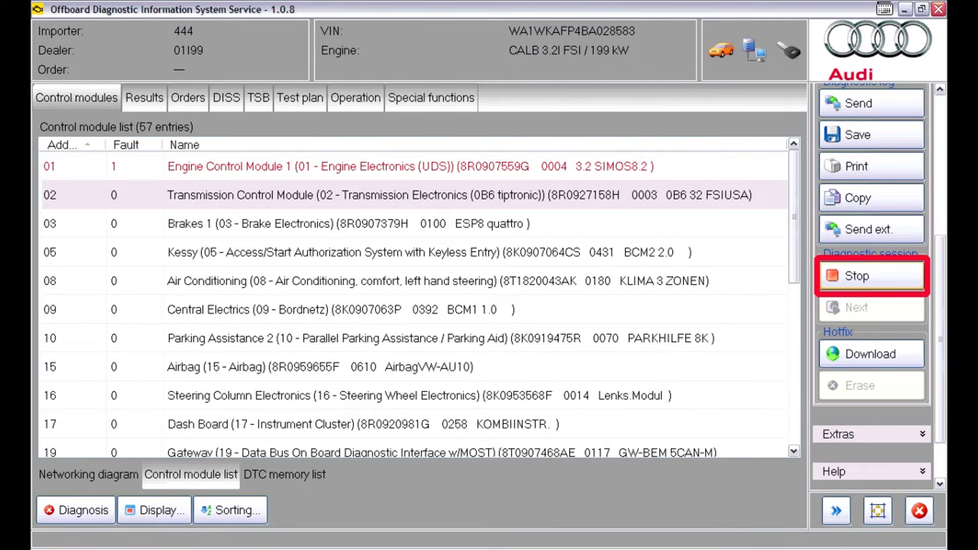
click(871, 277)
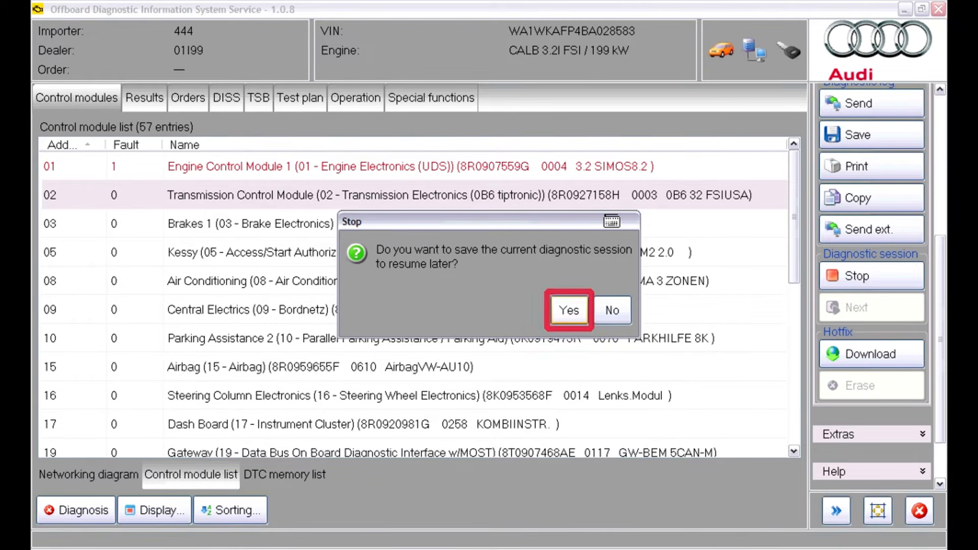
click(569, 310)
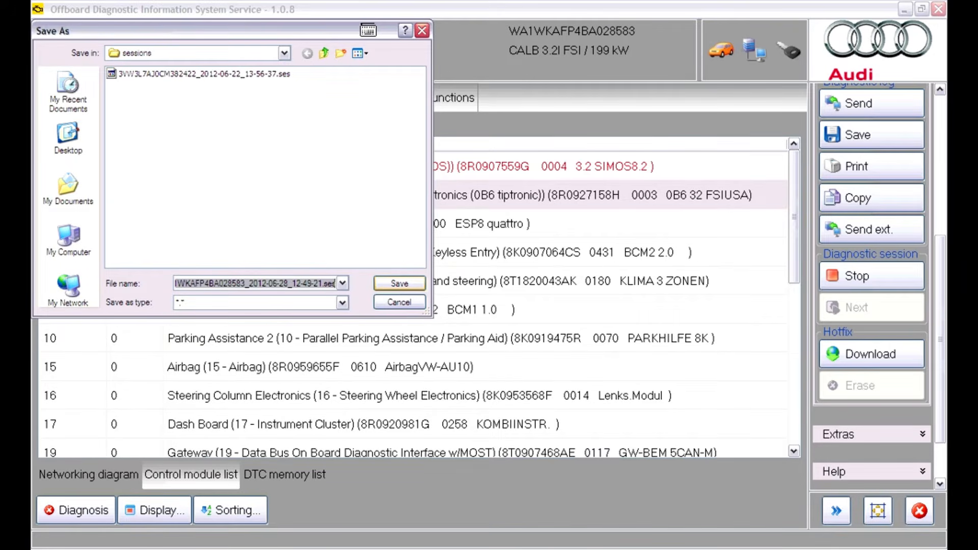
key(Return)
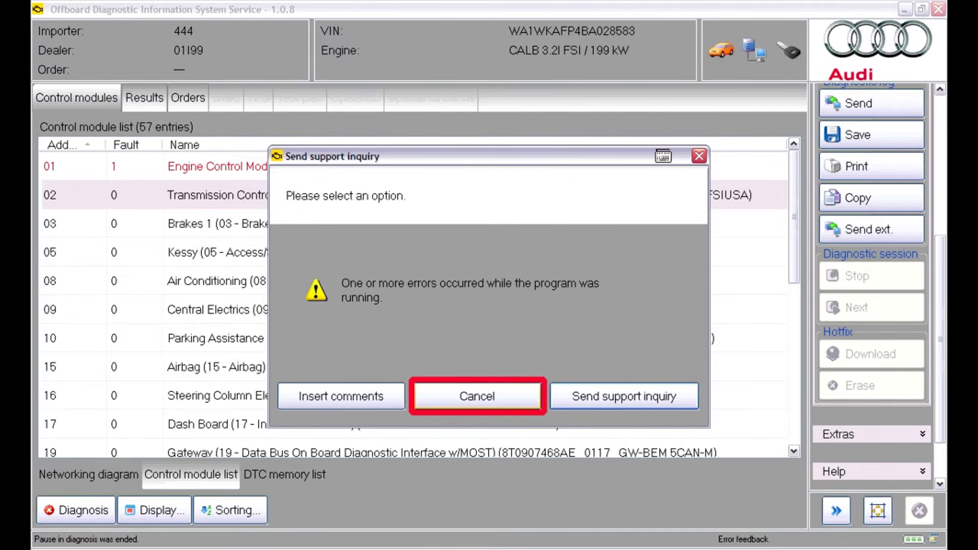
click(478, 397)
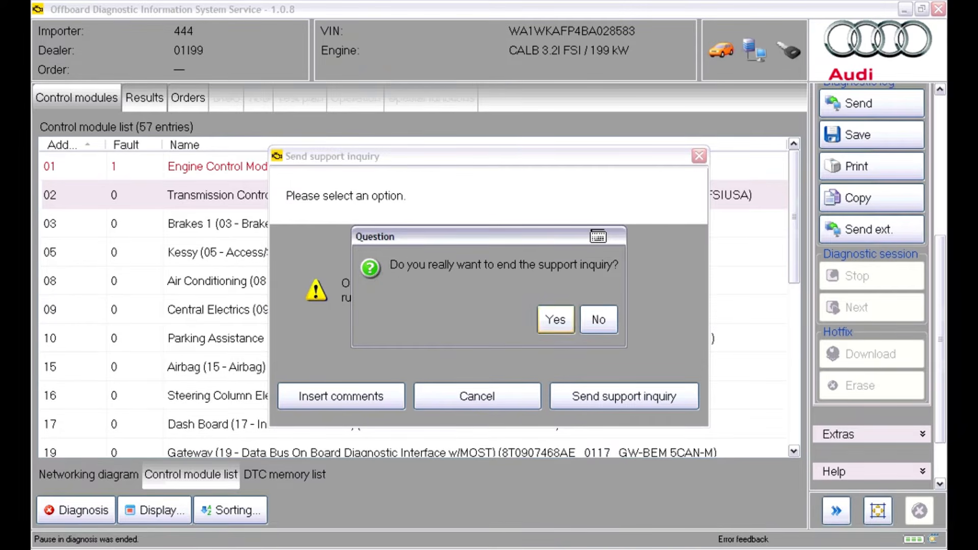
click(555, 320)
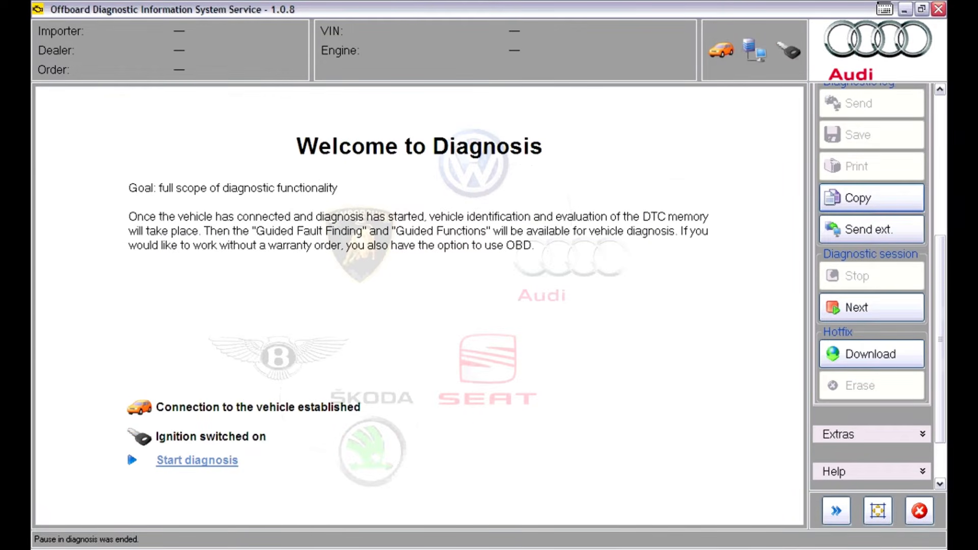
Resume the saved diagnostic session dated 2012-06-28 from the sessions folder and open its test plan
click(871, 308)
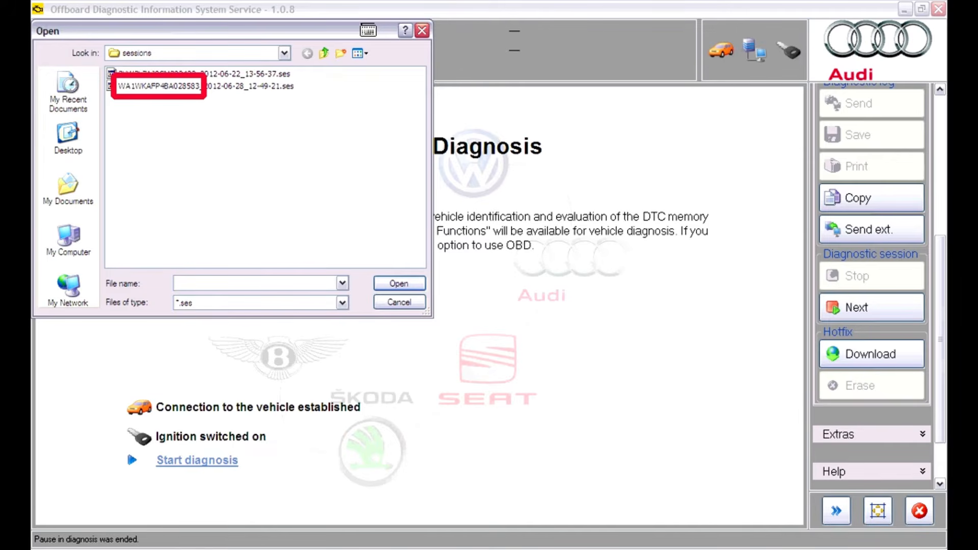
click(205, 86)
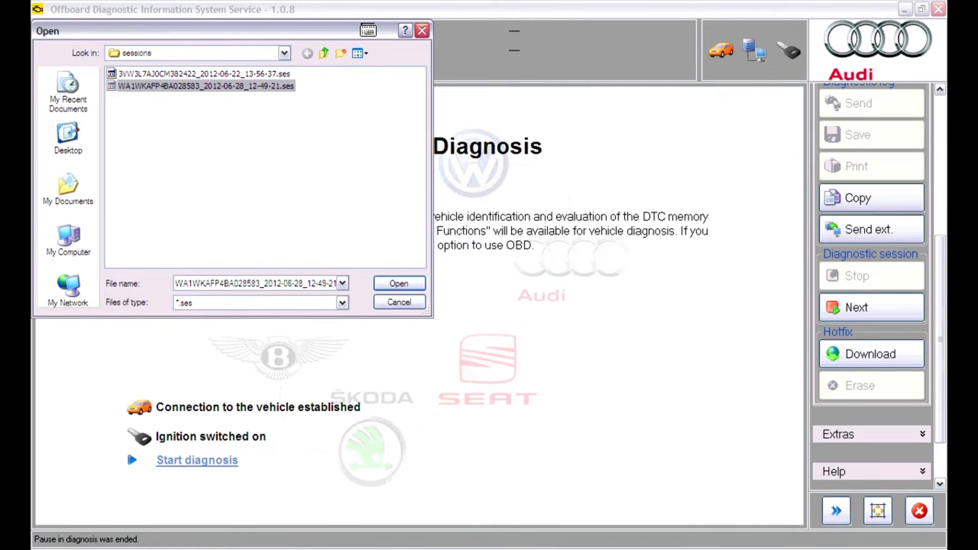
click(399, 283)
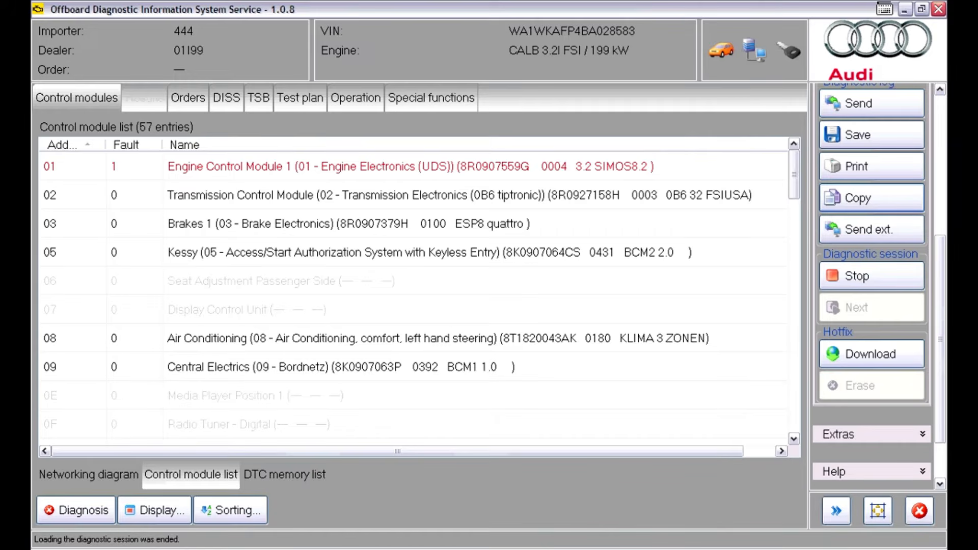
click(300, 98)
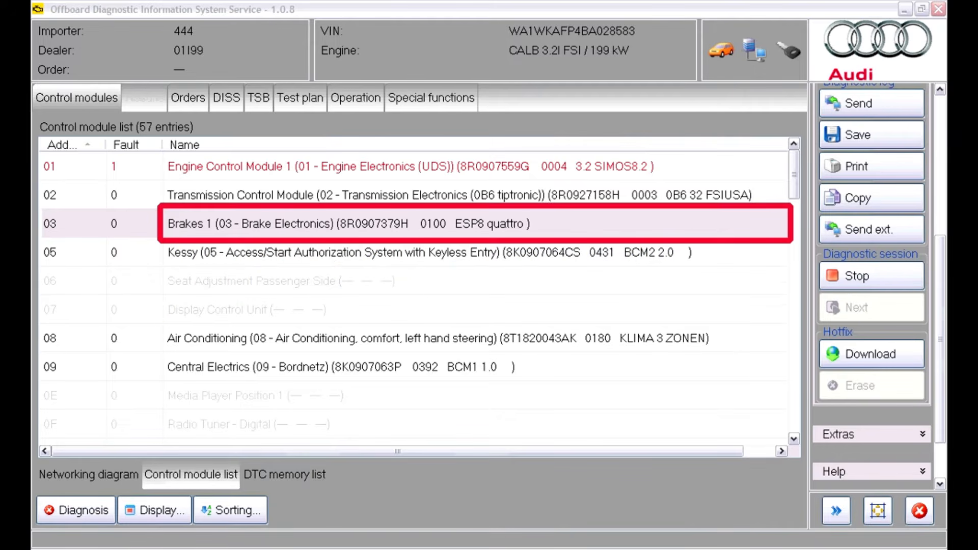
List the guided functions available for the Brakes 1 control module and close the list without performing any
right_click(583, 223)
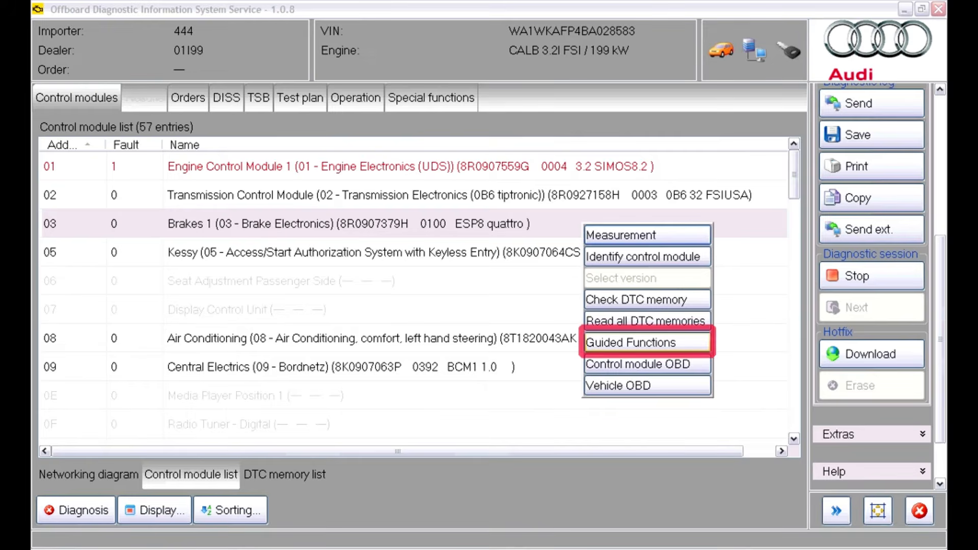
click(646, 342)
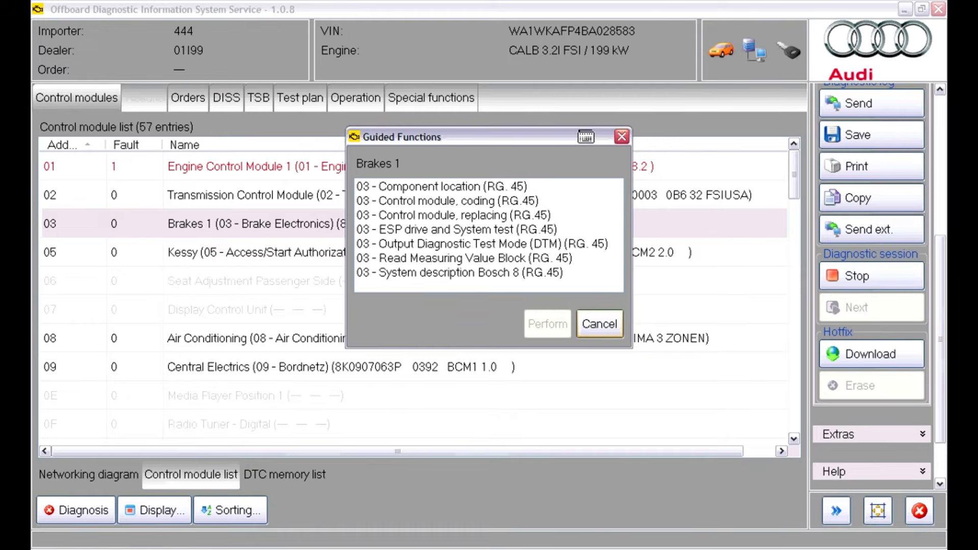
click(600, 324)
Perform the guided function 01 - Throttle Valve Control Module, adaptation for Engine Control Module 1
right_click(582, 172)
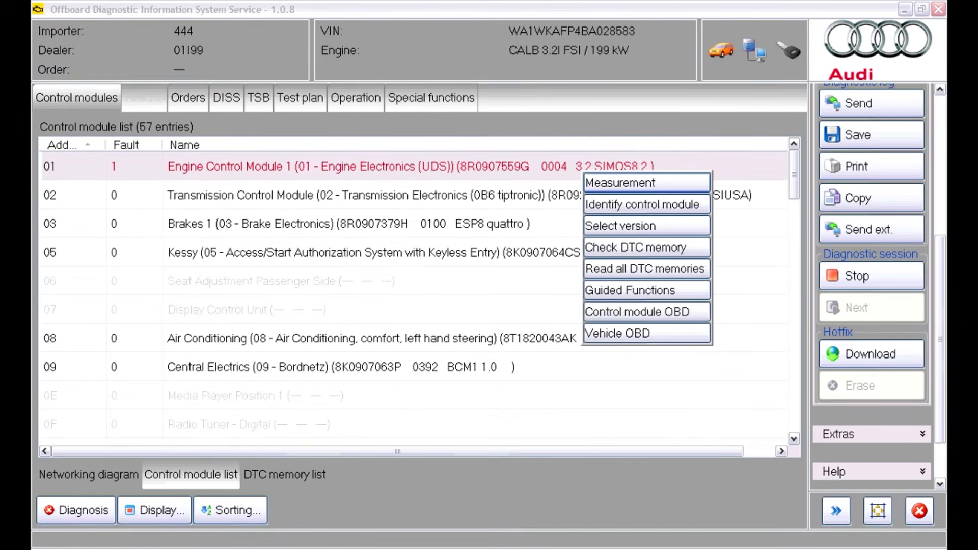
click(630, 290)
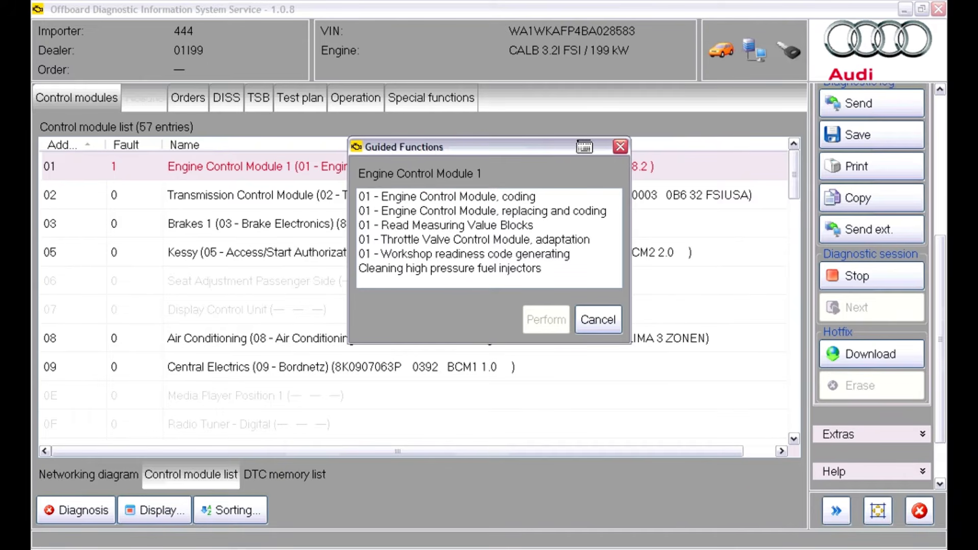
click(489, 240)
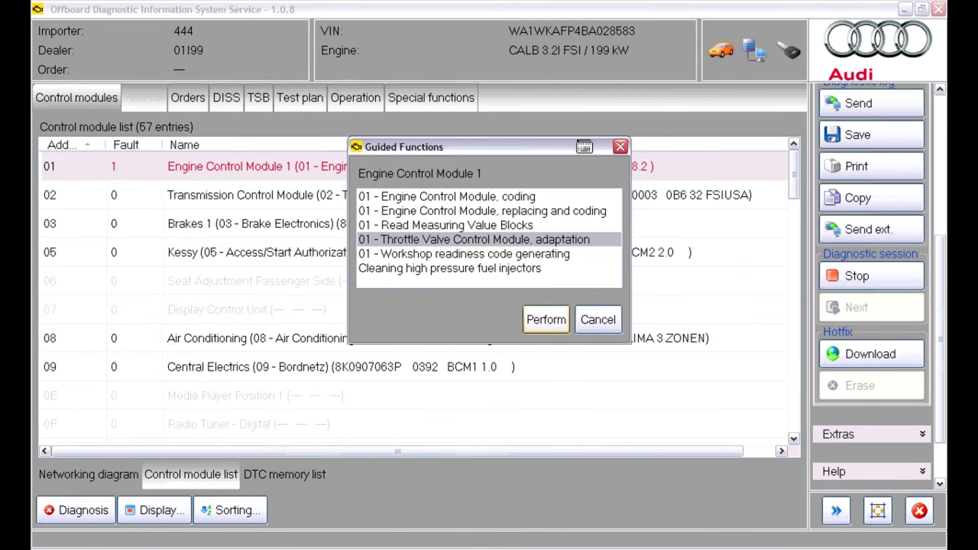
click(546, 320)
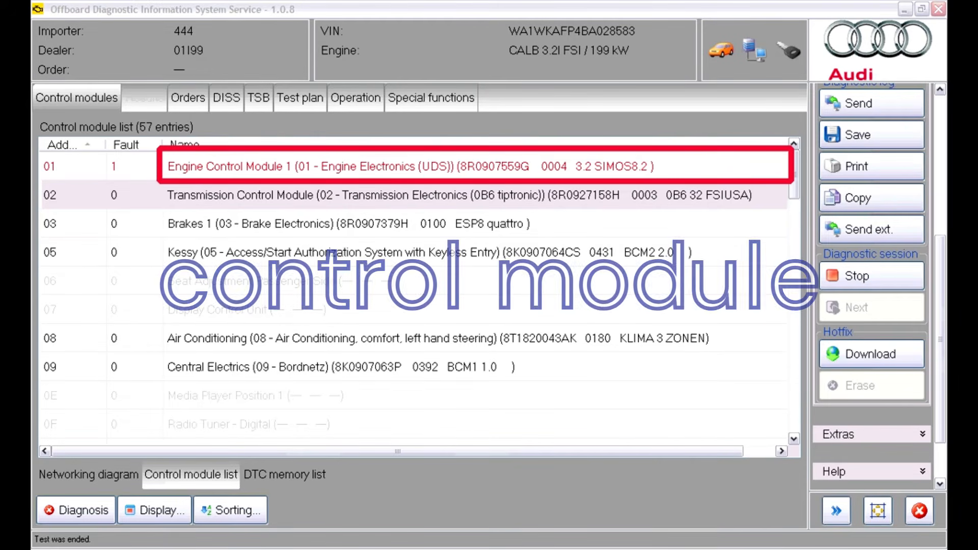
Perform the Identification function through control module OBD for Engine Control Module 1
click(411, 167)
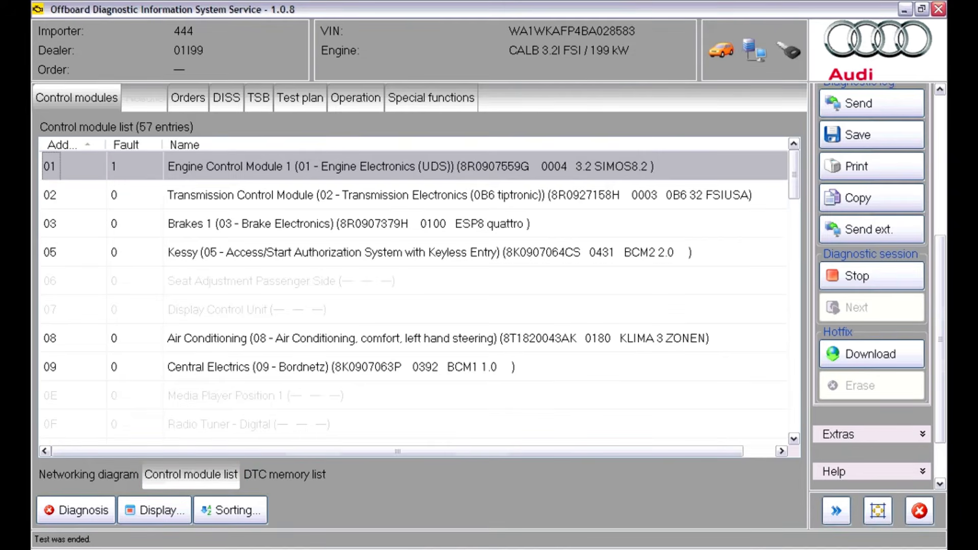
right_click(563, 173)
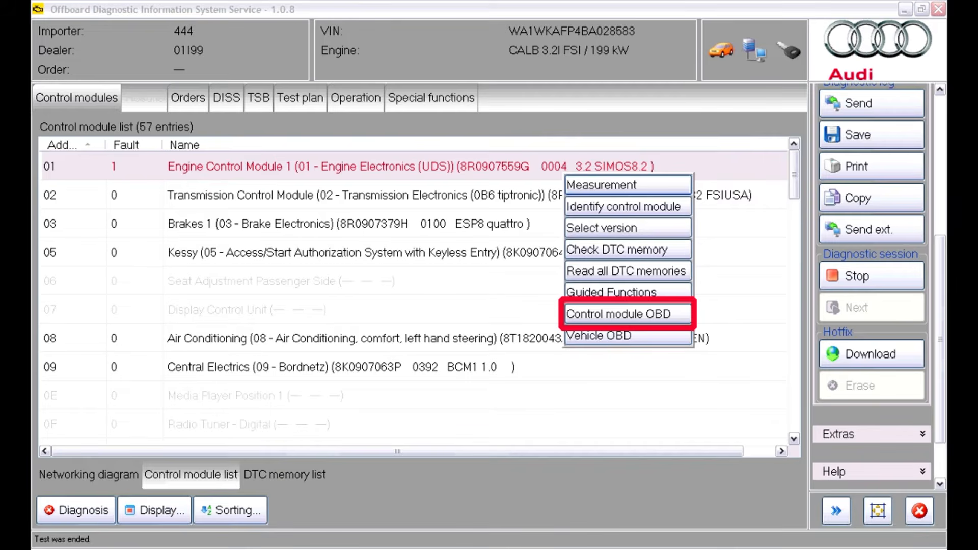
click(627, 314)
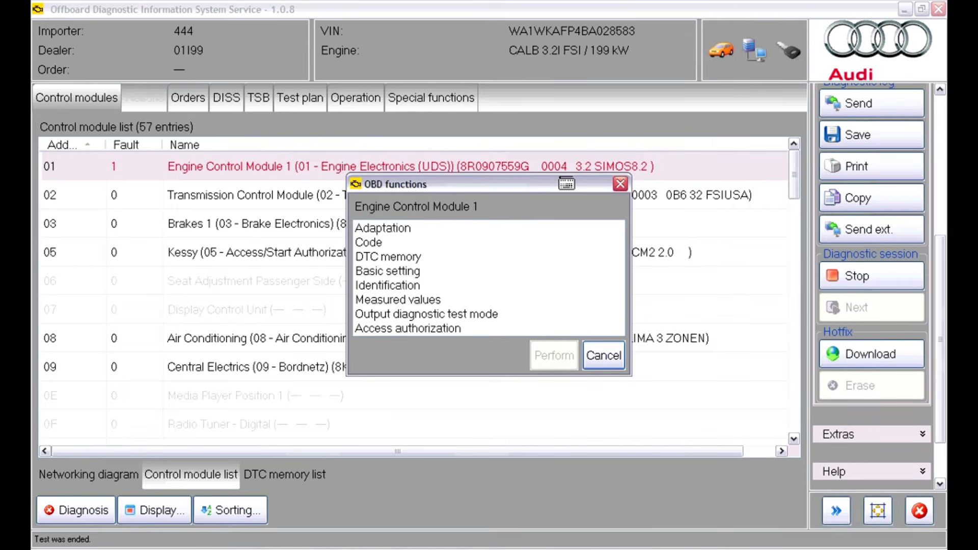
click(388, 286)
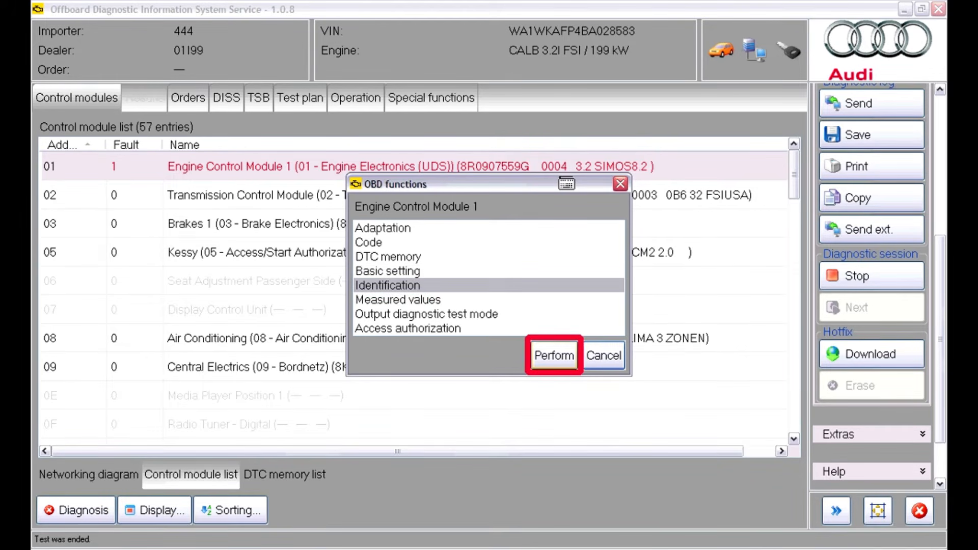
click(554, 355)
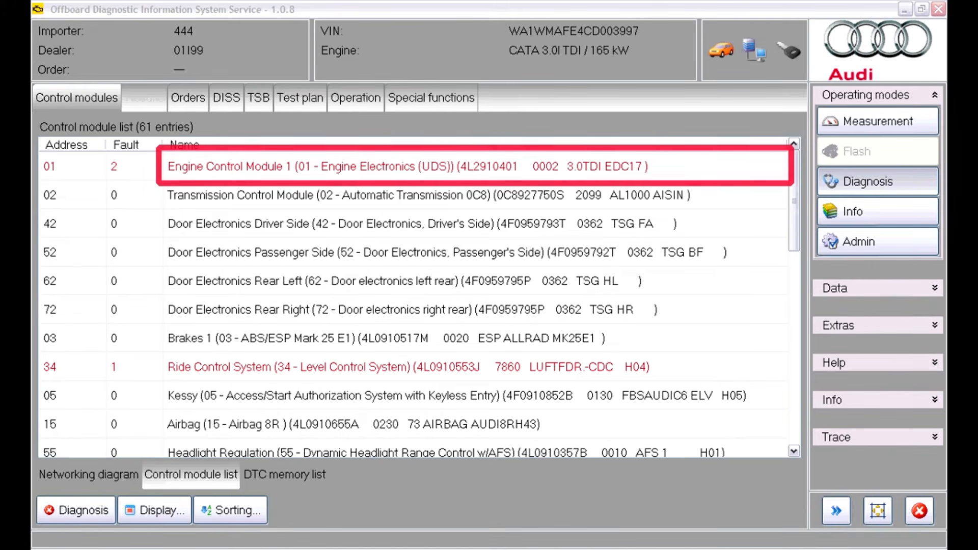
Perform the vehicle OBD function Ereignisspeicher Gesamt, starting from Engine Control Module 1 of the 3.0l TDI vehicle
right_click(584, 174)
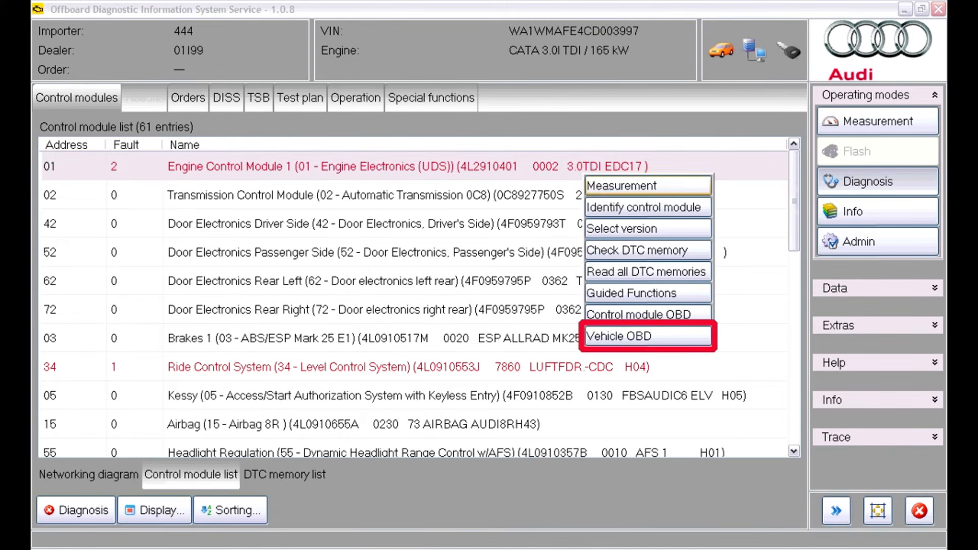
click(619, 336)
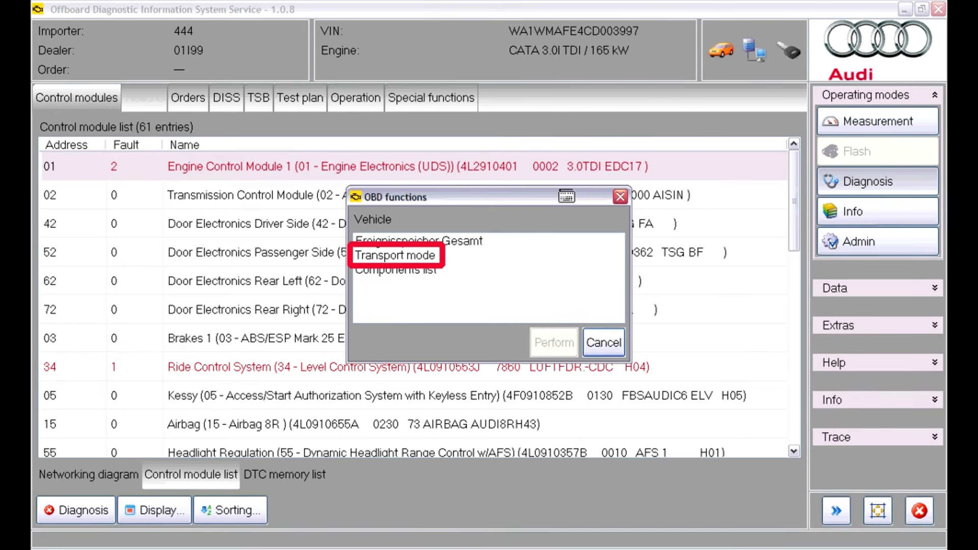
click(419, 241)
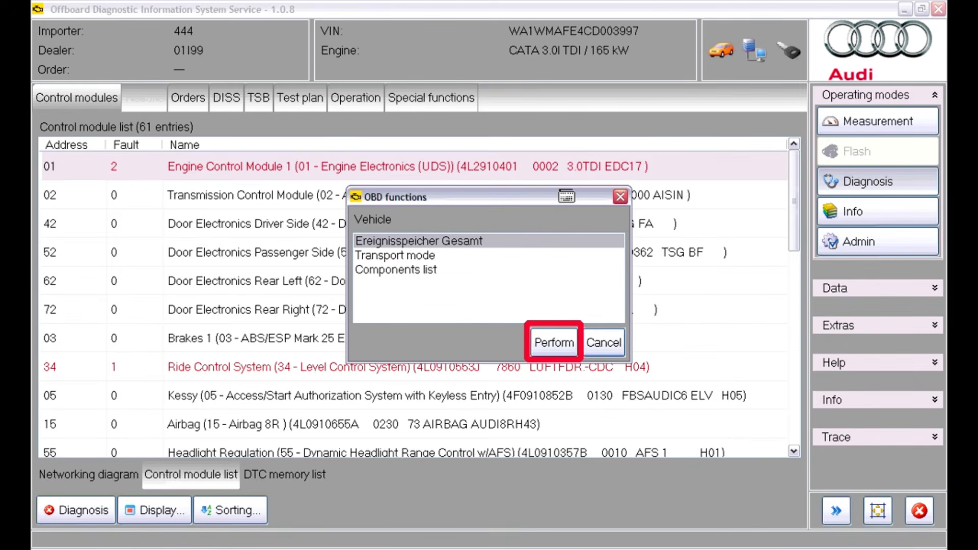
click(554, 343)
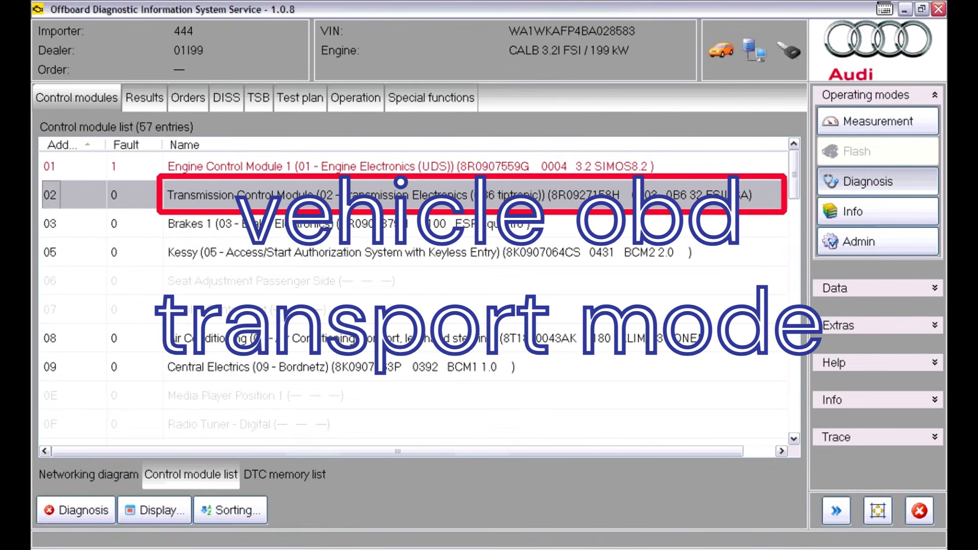
Perform the vehicle OBD function Transport mode, starting from the Transmission Control Module
right_click(578, 196)
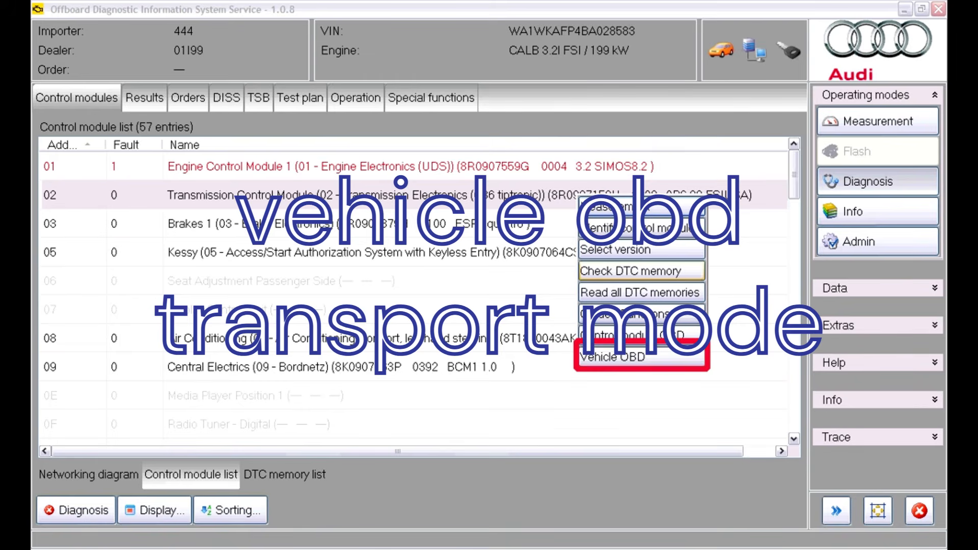
click(642, 357)
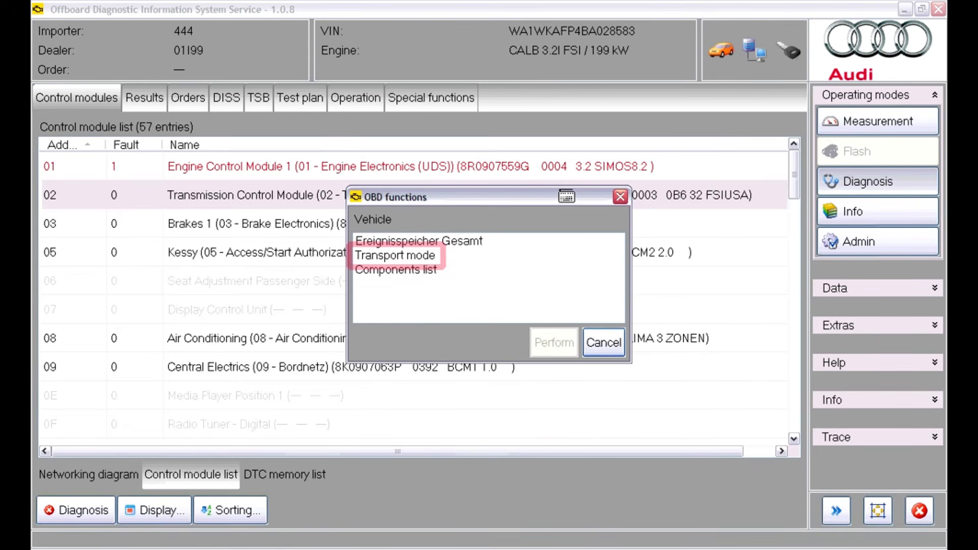
click(395, 255)
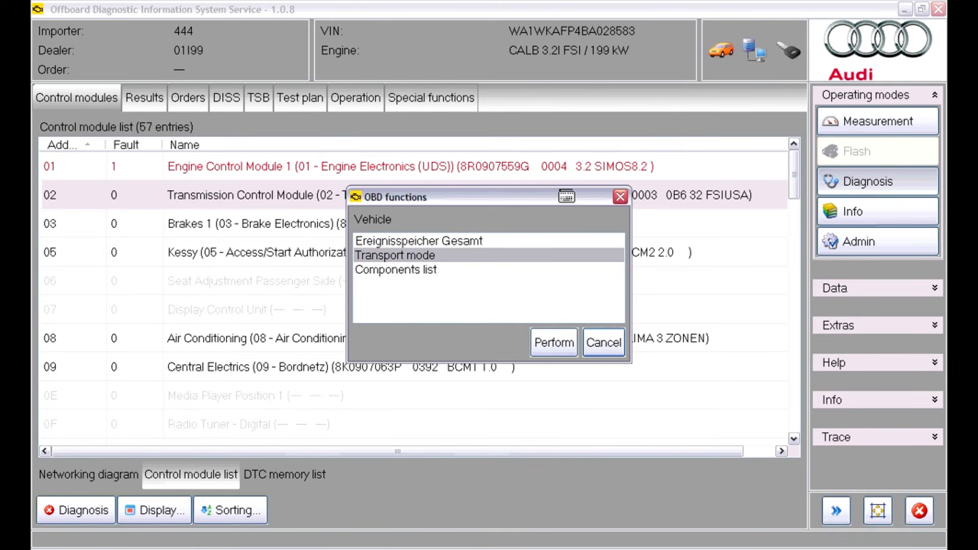
click(554, 343)
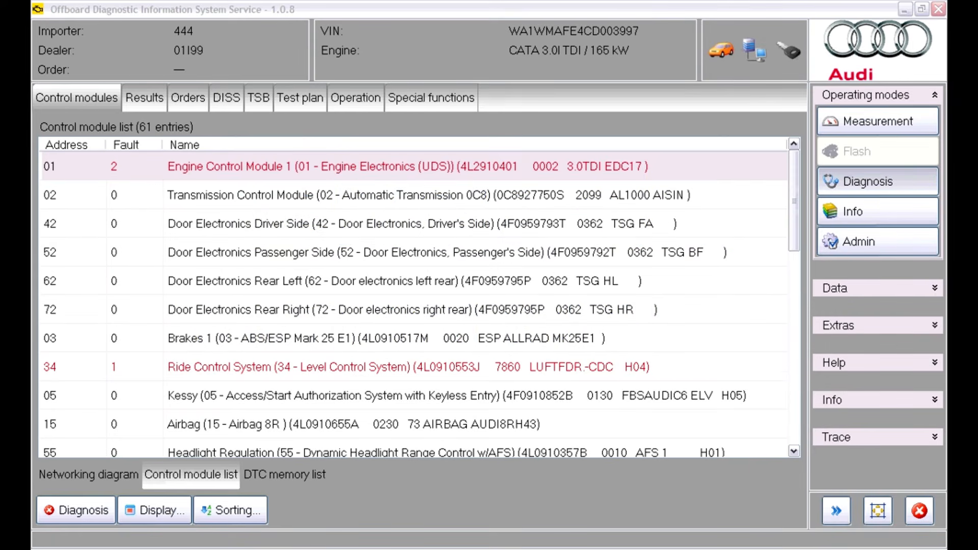
Perform the vehicle OBD function Components list, starting from Engine Control Module 1 of the 3.0l TDI vehicle
right_click(588, 177)
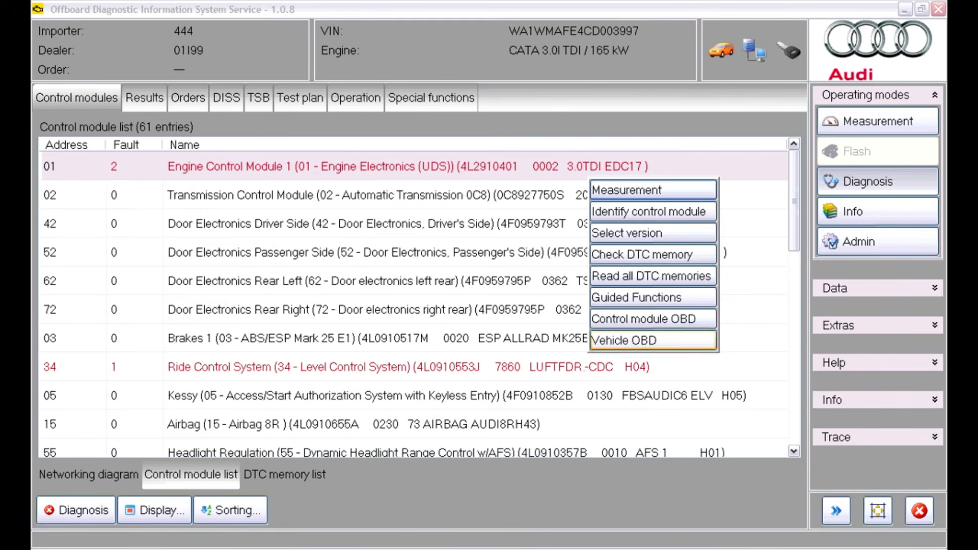
click(653, 340)
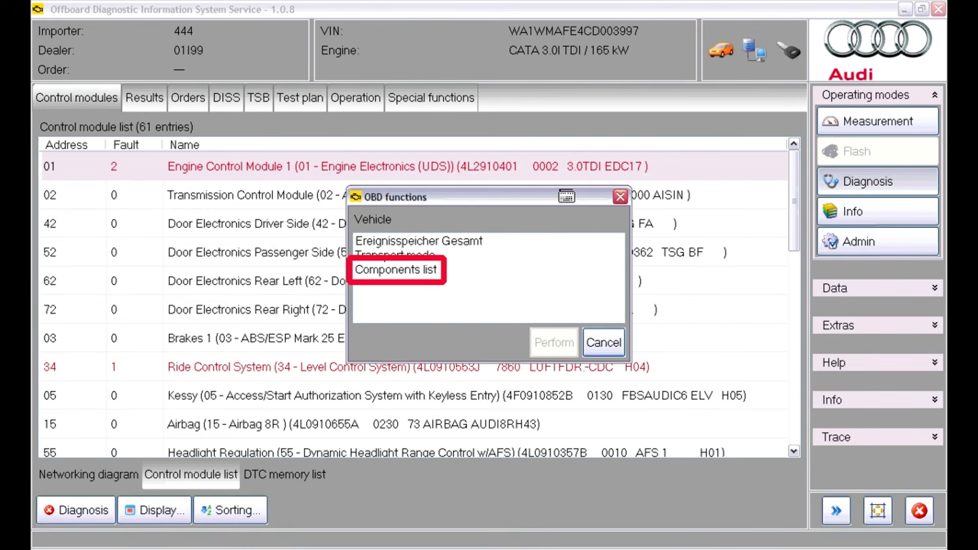
click(396, 270)
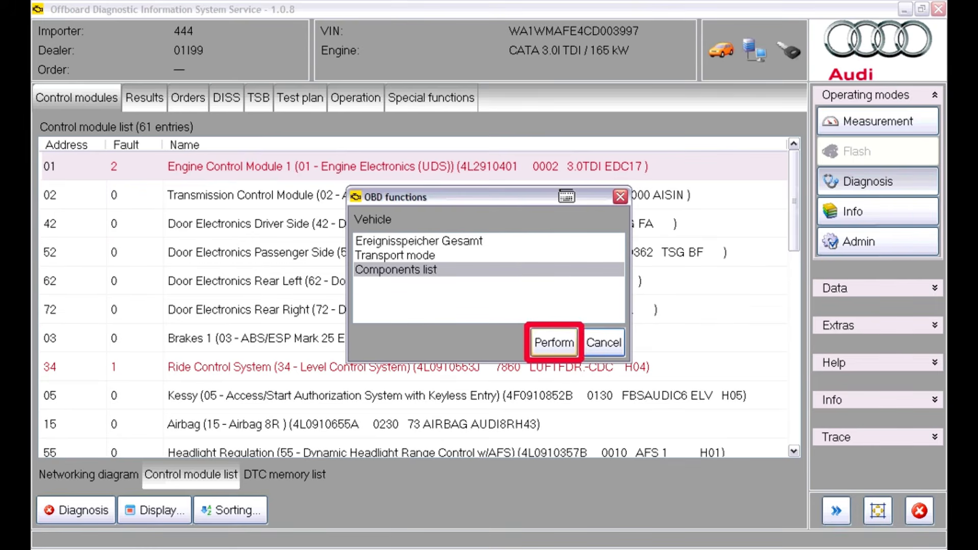
click(554, 342)
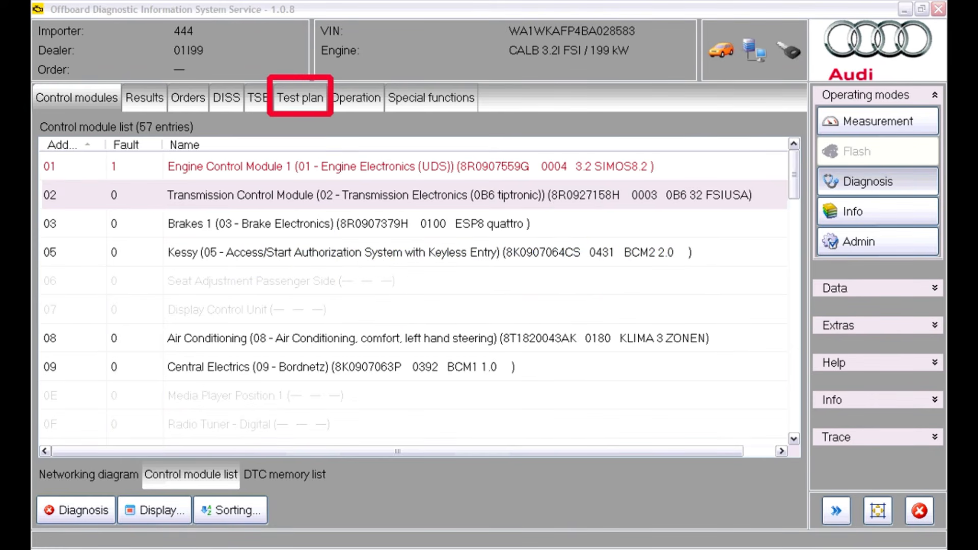
View the self test overview for the 3.2l FSI vehicle's test plan, close it and return to the control module list
click(300, 97)
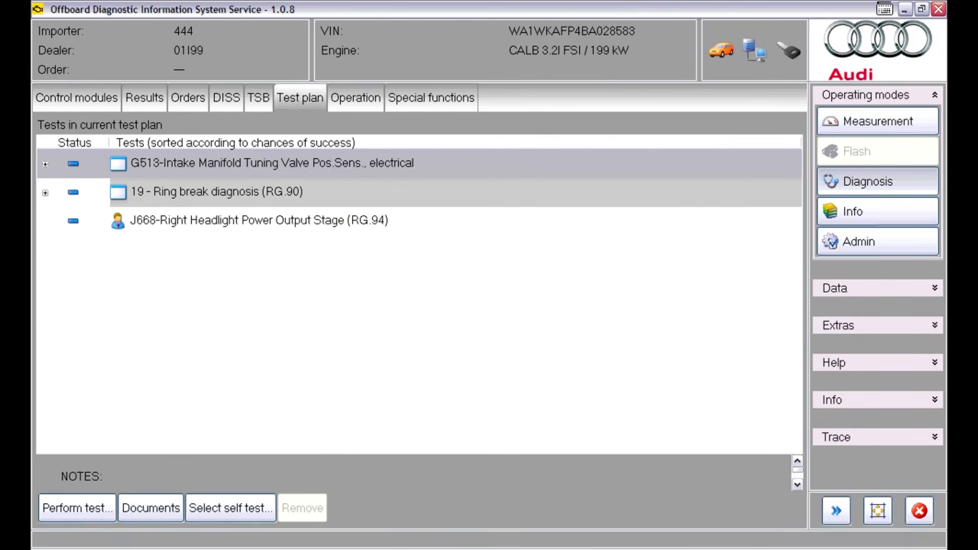
click(230, 507)
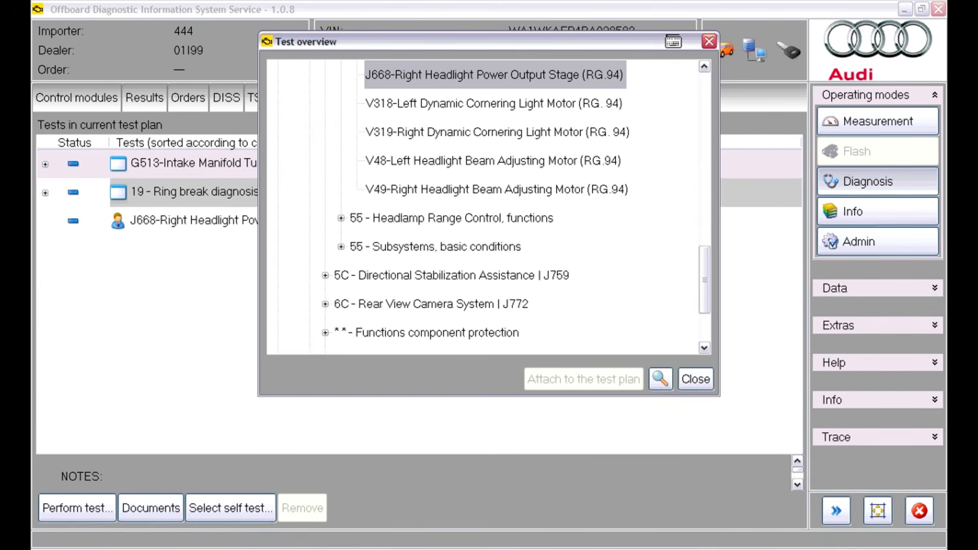
click(696, 379)
click(76, 98)
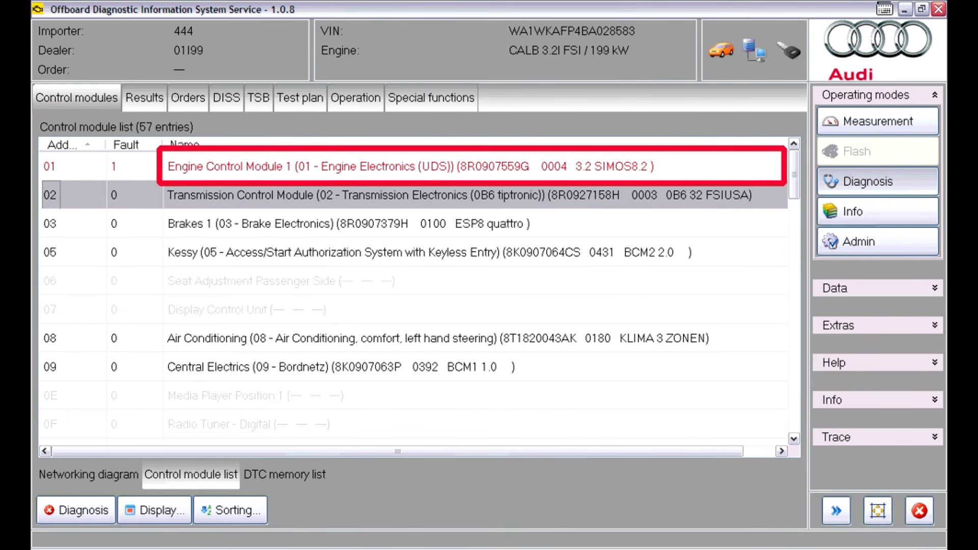
Perform the guided function 01 - Throttle Valve Control Module, adaptation for Engine Control Module 1 of the 3.2l FSI vehicle
right_click(295, 171)
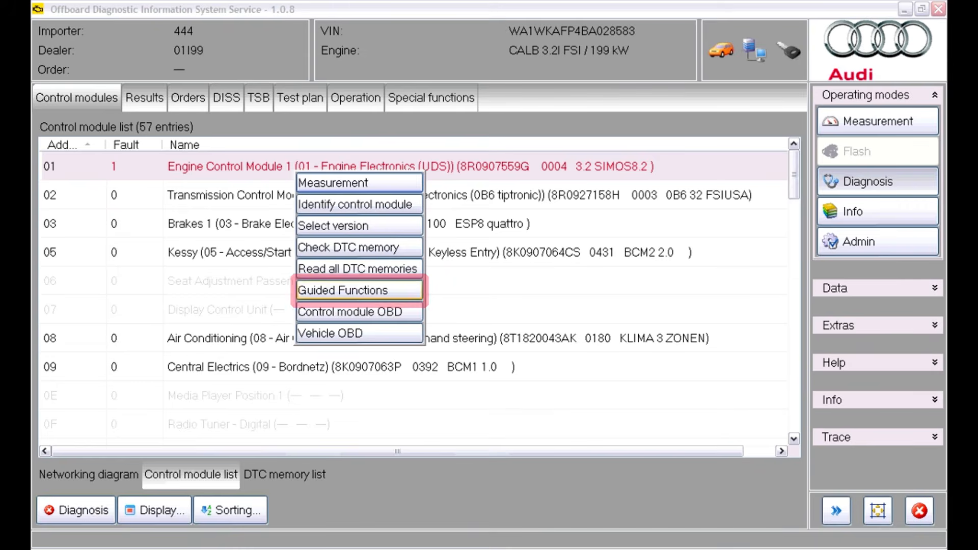
click(360, 290)
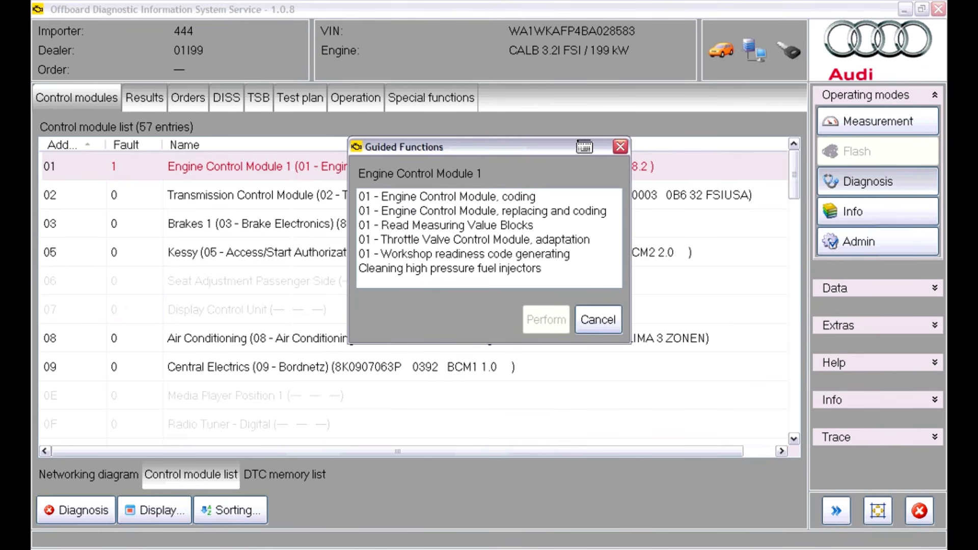
click(475, 240)
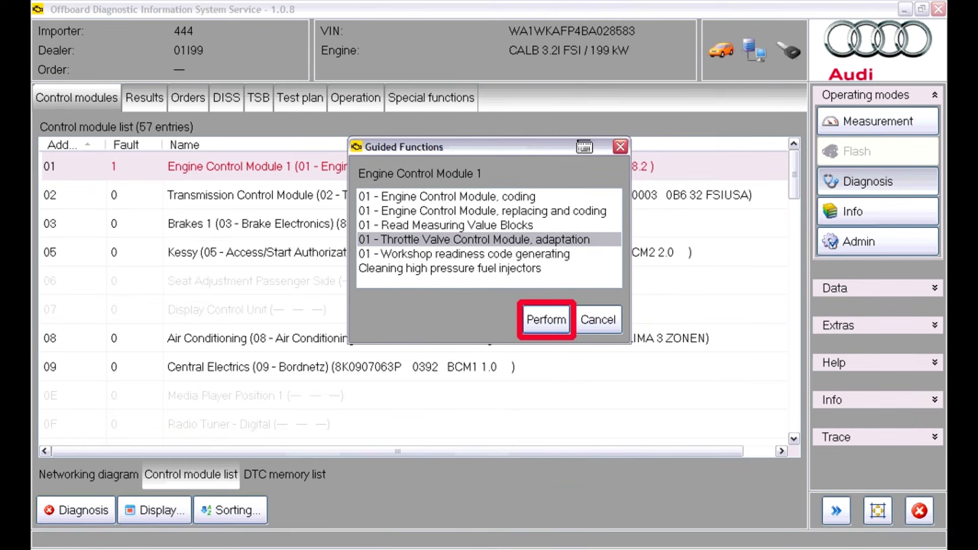
click(546, 320)
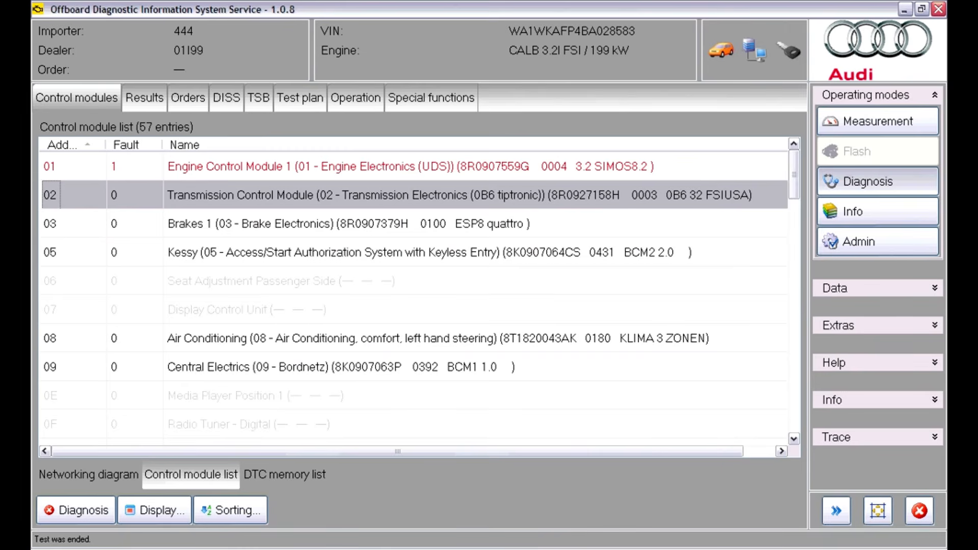
Perform the guided function 01 - Read Measuring Value Blocks for Engine Control Module 1 and continue to the measured values selection
click(411, 166)
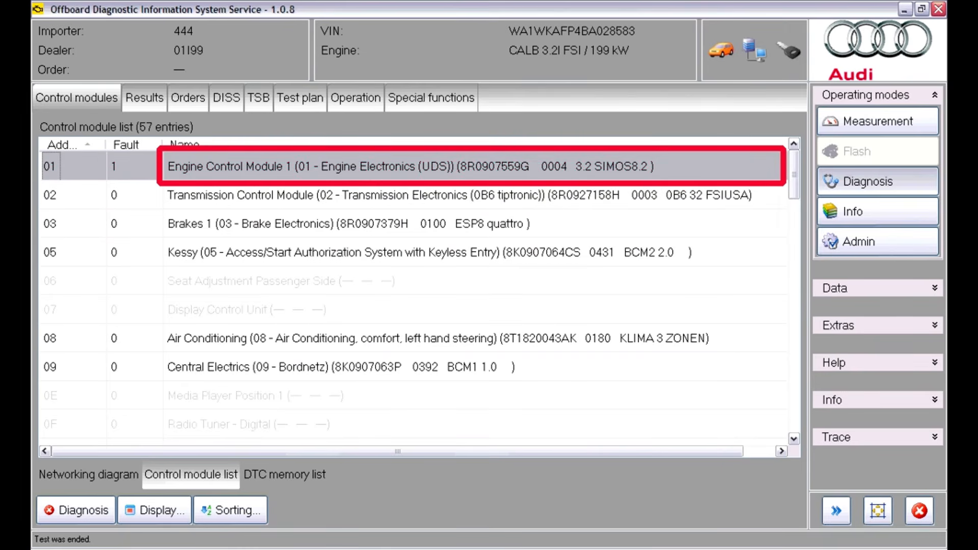
right_click(594, 172)
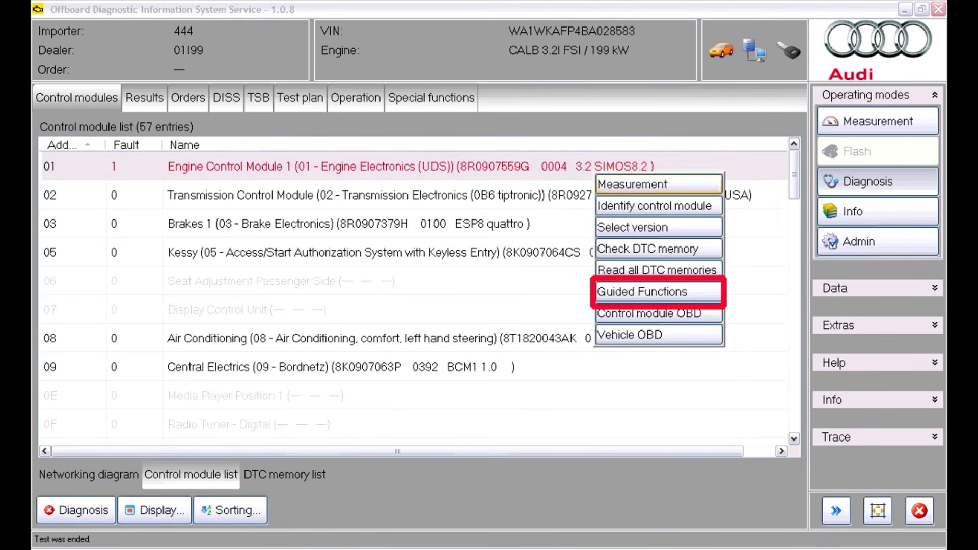
click(642, 292)
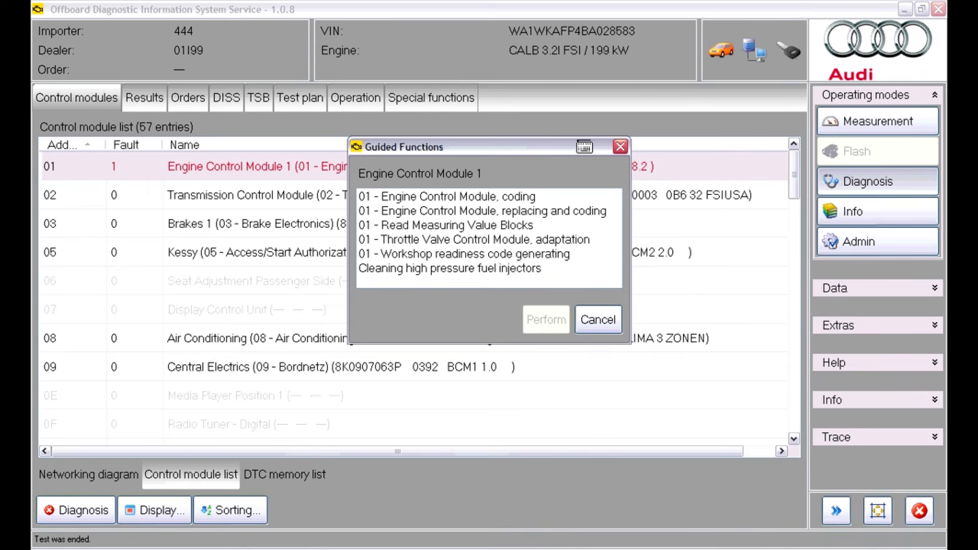
click(489, 225)
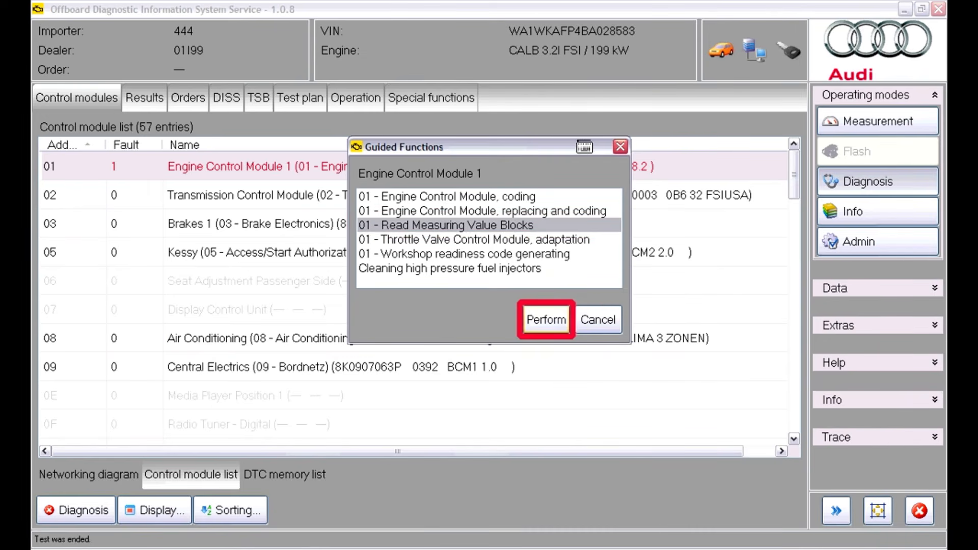
click(546, 320)
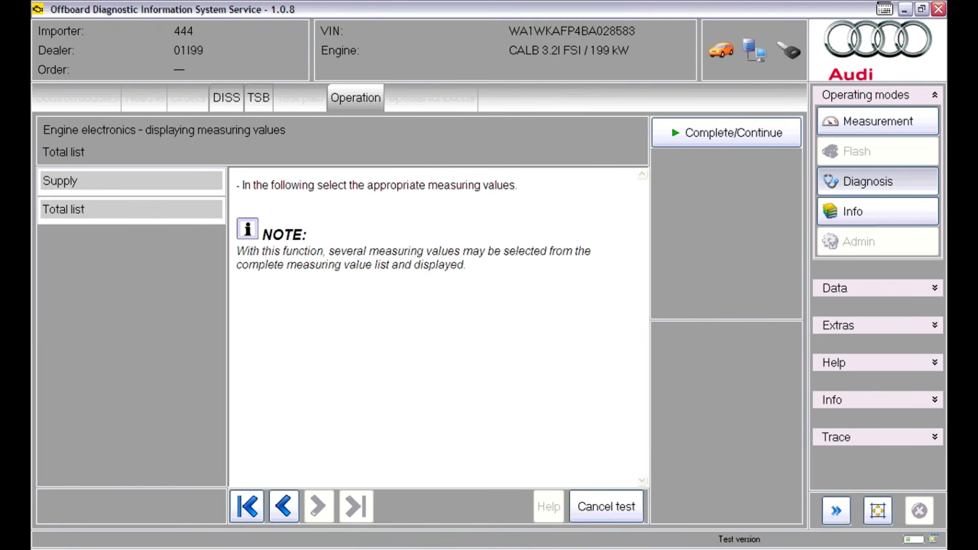
key(Return)
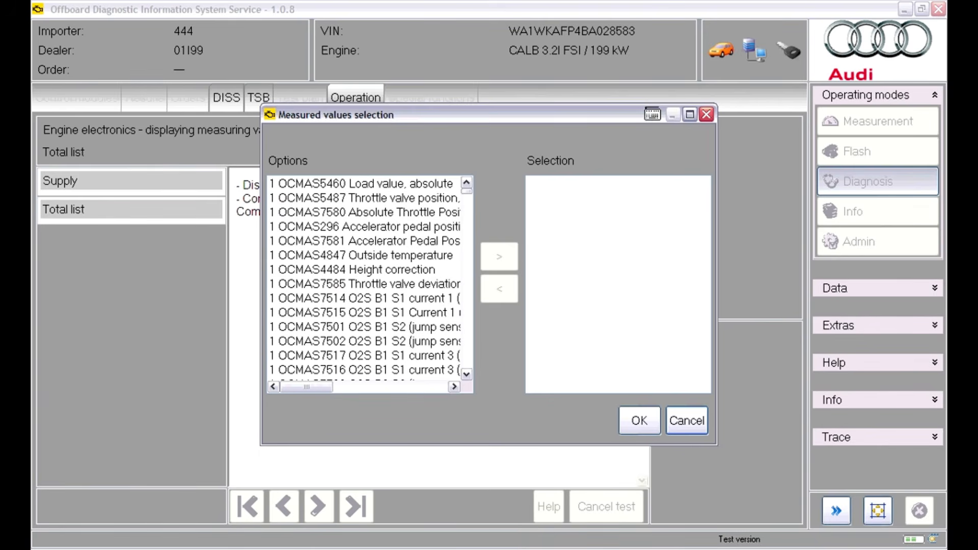
Add OCMAS5460 Load value, OCMAS7580 Absolute Throttle Position, OCMAS296 and OCMAS7581 accelerator pedal positions, and OCMAS4847 Outside temperature to the measured values selection
click(364, 184)
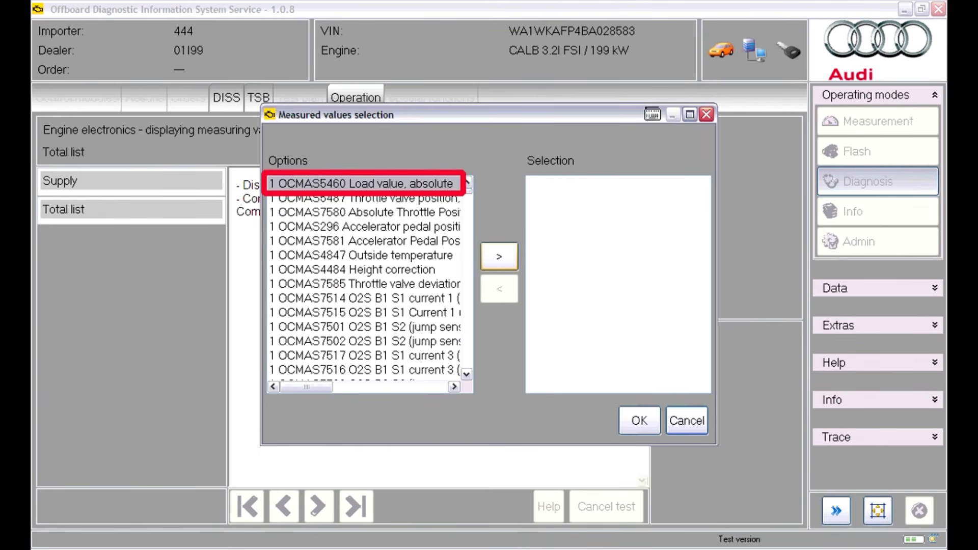
click(499, 256)
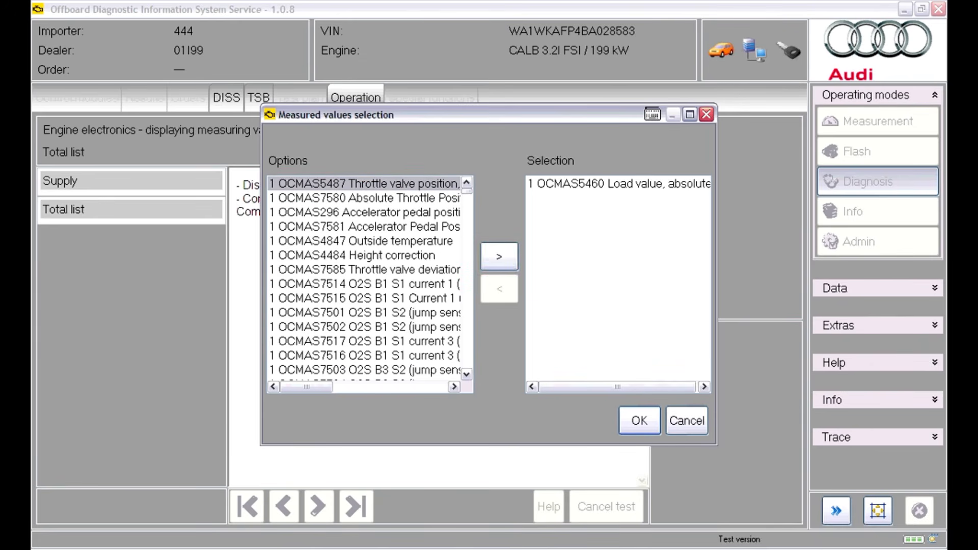
double_click(364, 198)
shift+click(364, 227)
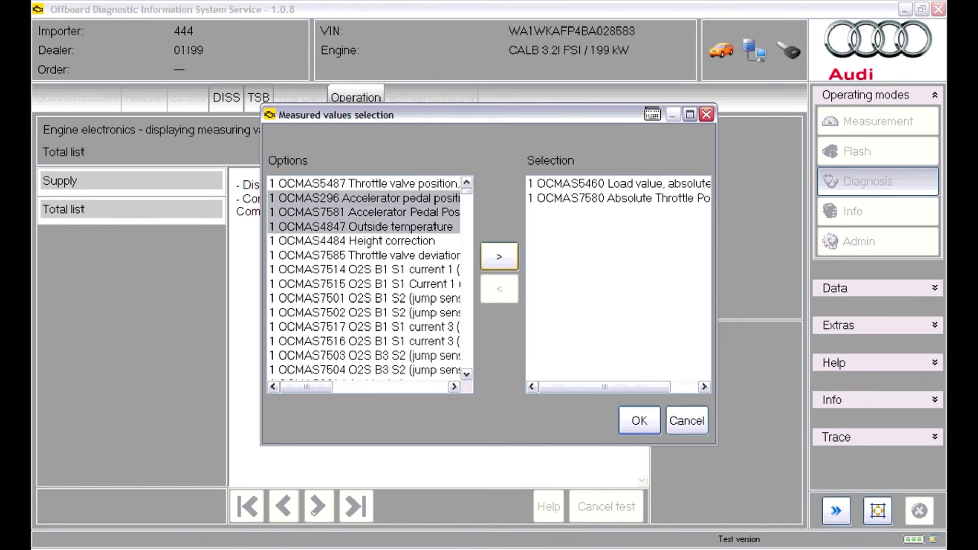
click(500, 256)
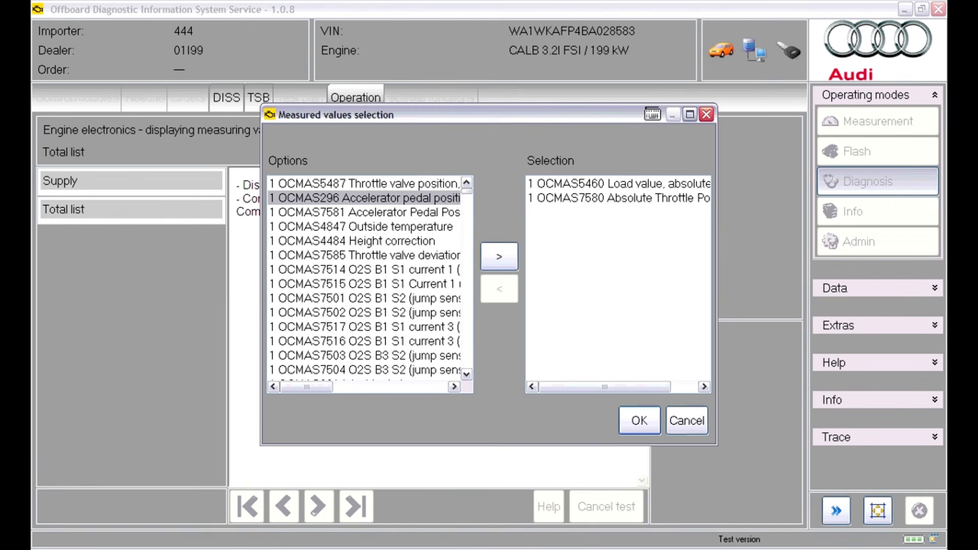
ctrl+click(364, 212)
ctrl+click(364, 226)
click(499, 256)
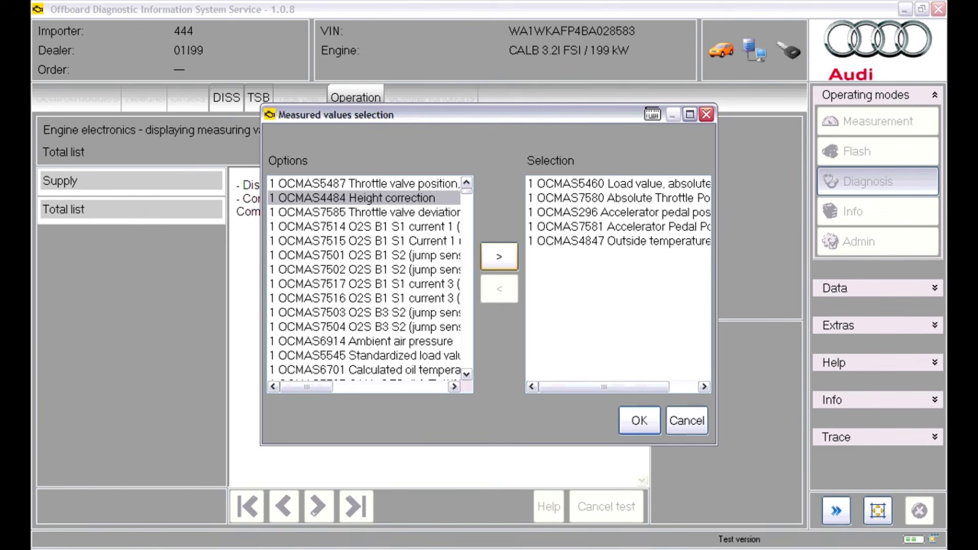
Add OCMAS4484 Height correction and the oxygen sensor values OCMAS7514 and OCMAS7502 to the selection, and confirm it
ctrl+click(364, 226)
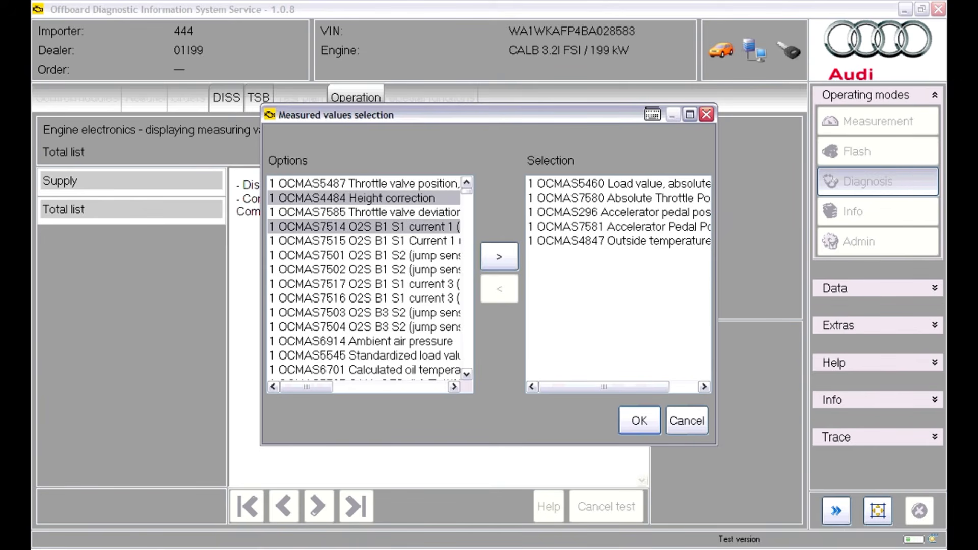
ctrl+click(364, 270)
click(499, 257)
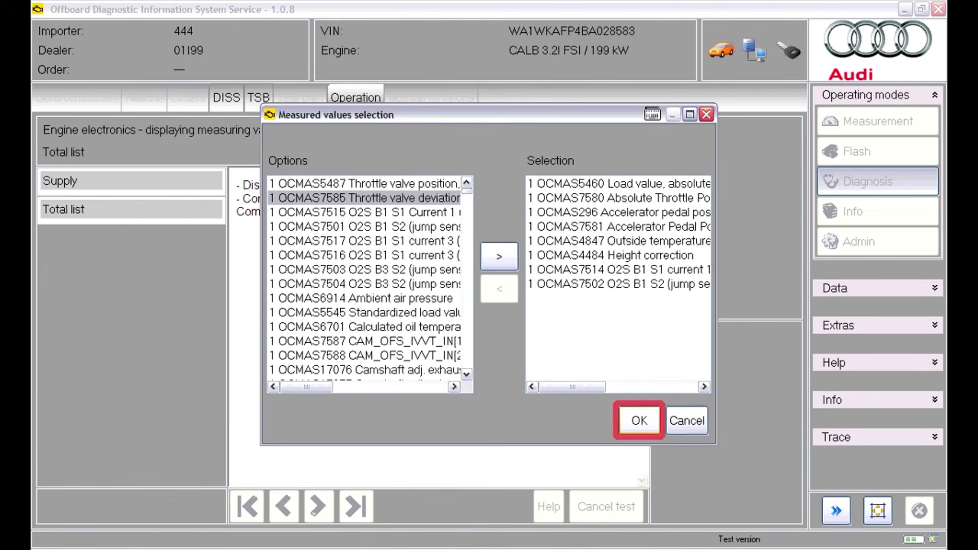
click(639, 421)
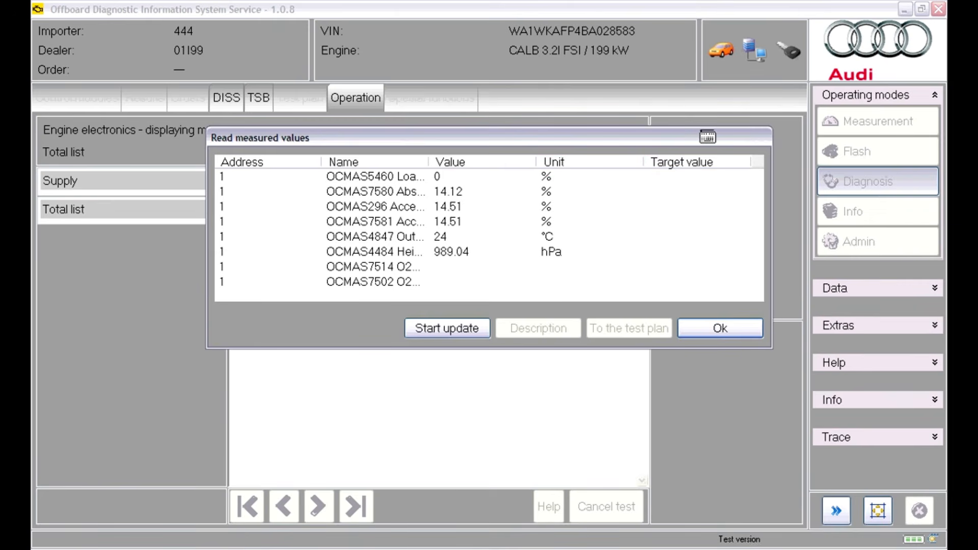
Enlarge the measured values window to the full screen width and widen the Name column to show the value names
drag(207, 127, 31, 37)
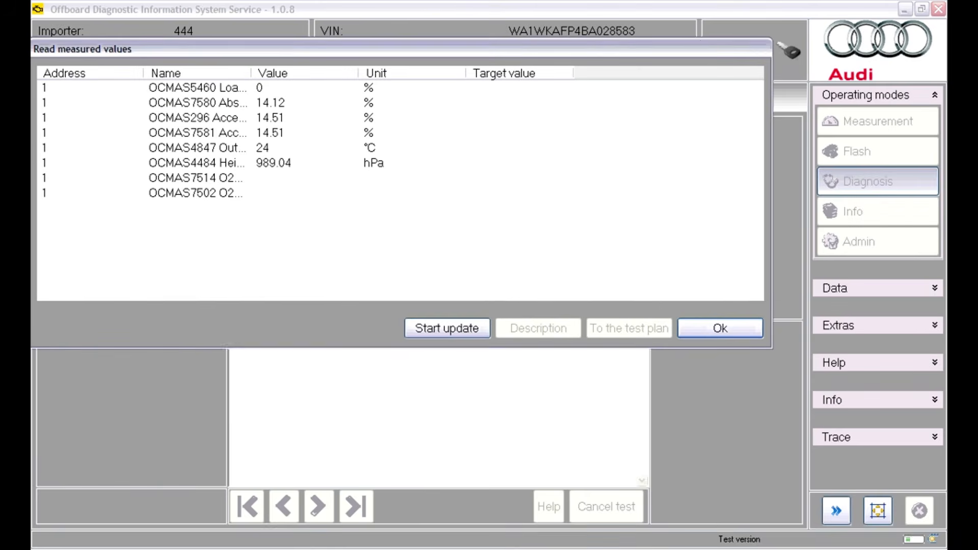
drag(772, 37, 947, 45)
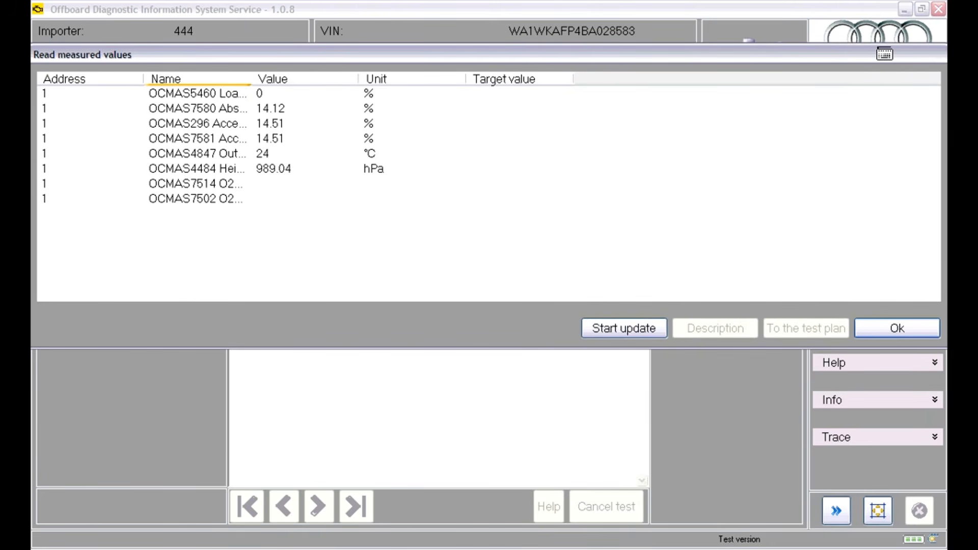
drag(251, 79, 523, 79)
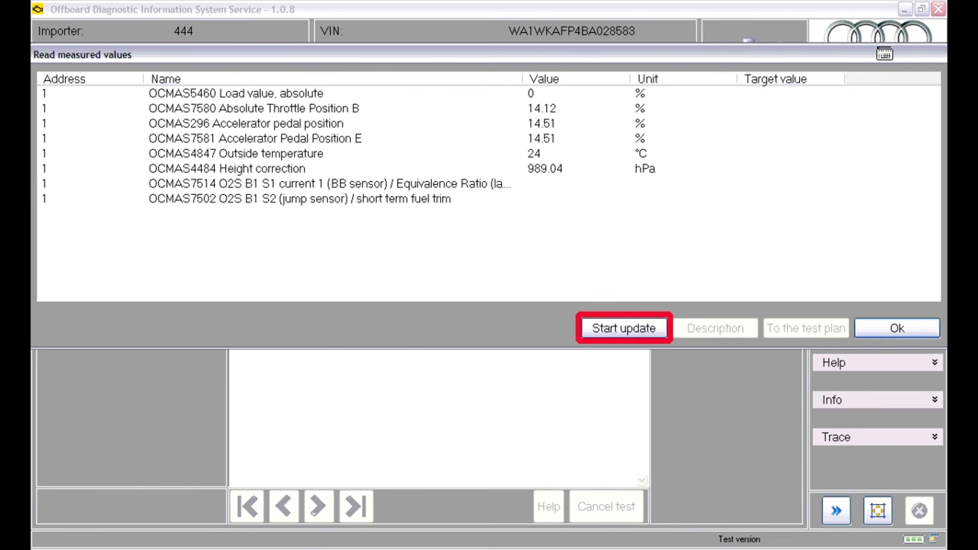
Start the live update of the selected measured values, stop it and close the readout
click(624, 328)
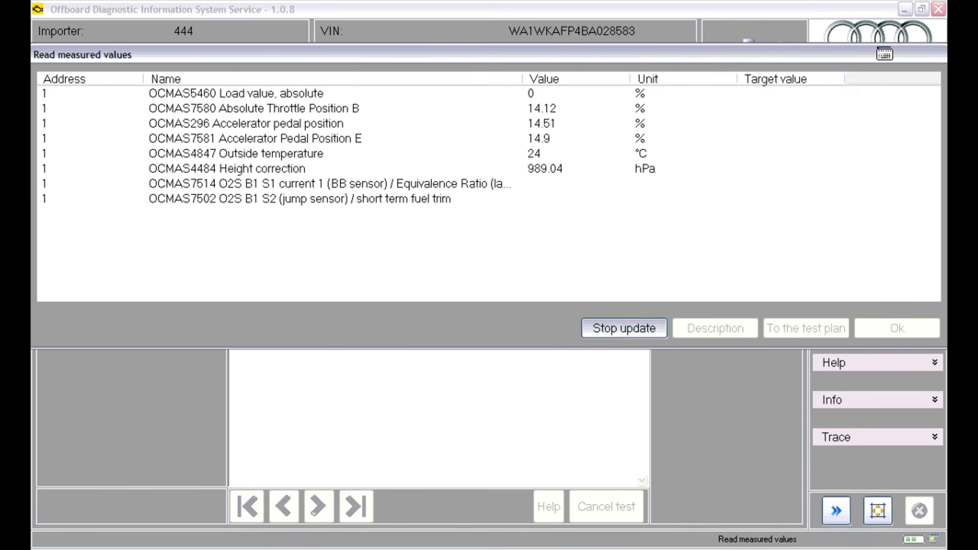
click(624, 328)
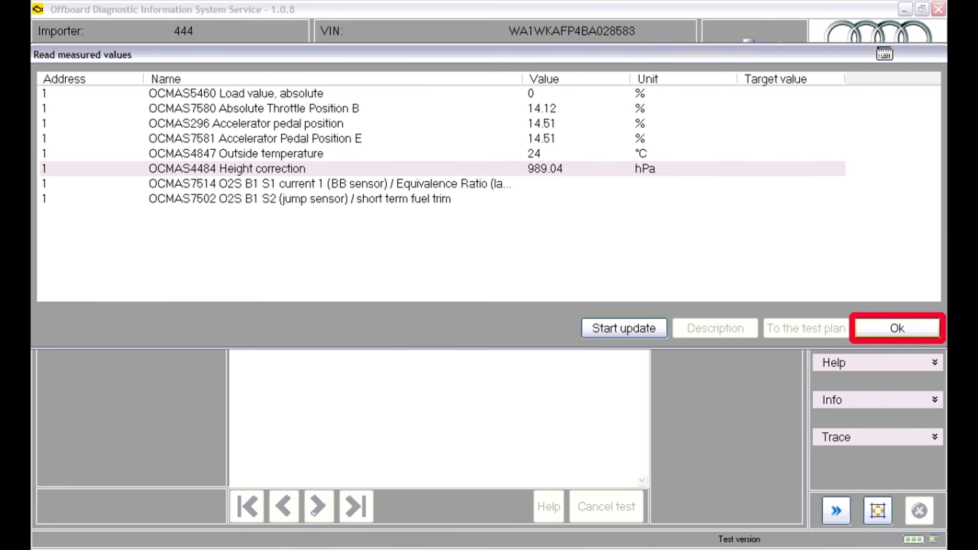
click(897, 328)
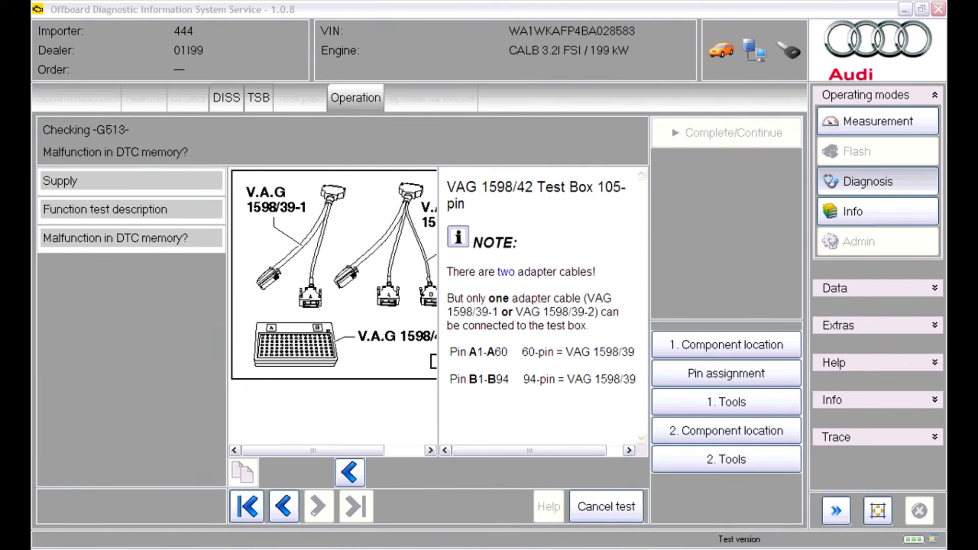
Open a support inquiry from the G513 test and enter the sender's e-mail address and telephone number
click(935, 362)
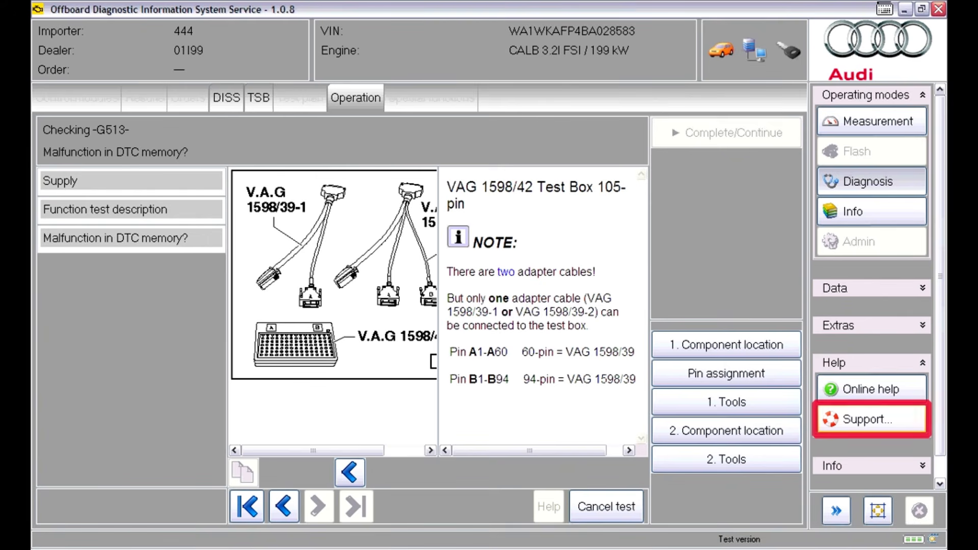
click(871, 419)
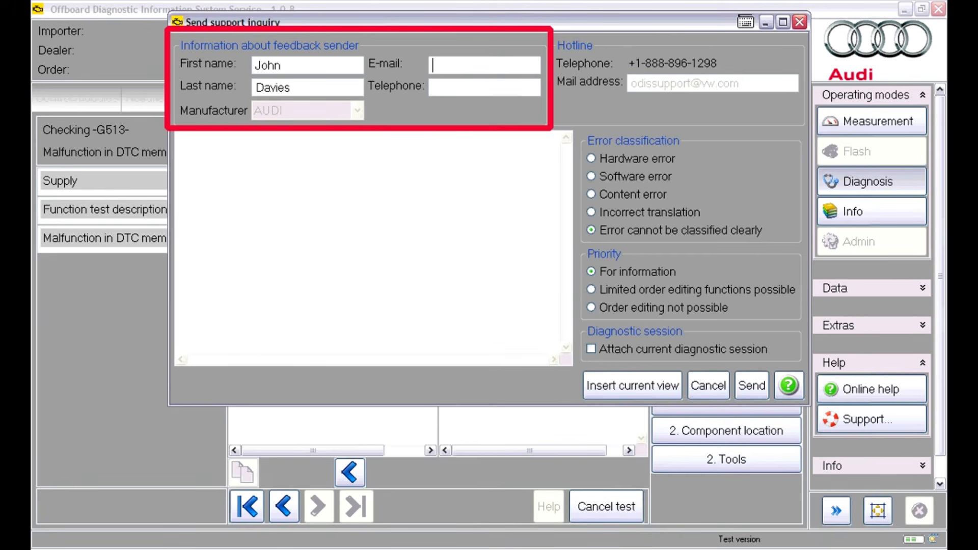
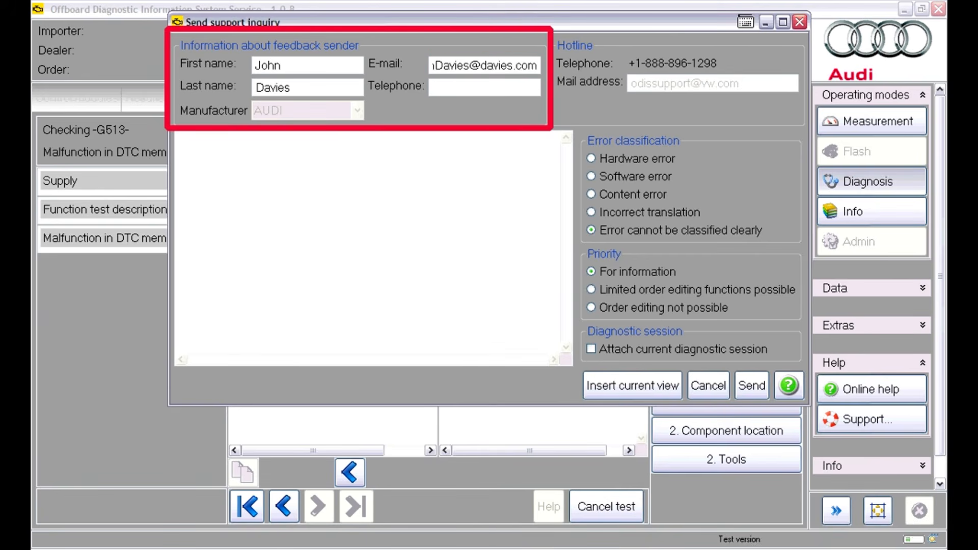
key(Tab)
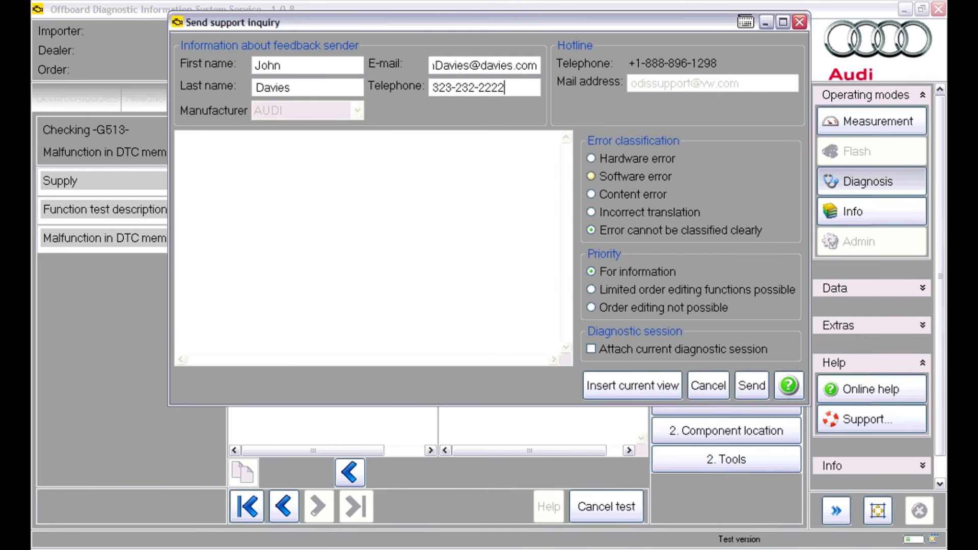
Classify the inquiry as a Content error, attach the current diagnostic session and insert the current view into the message
click(591, 194)
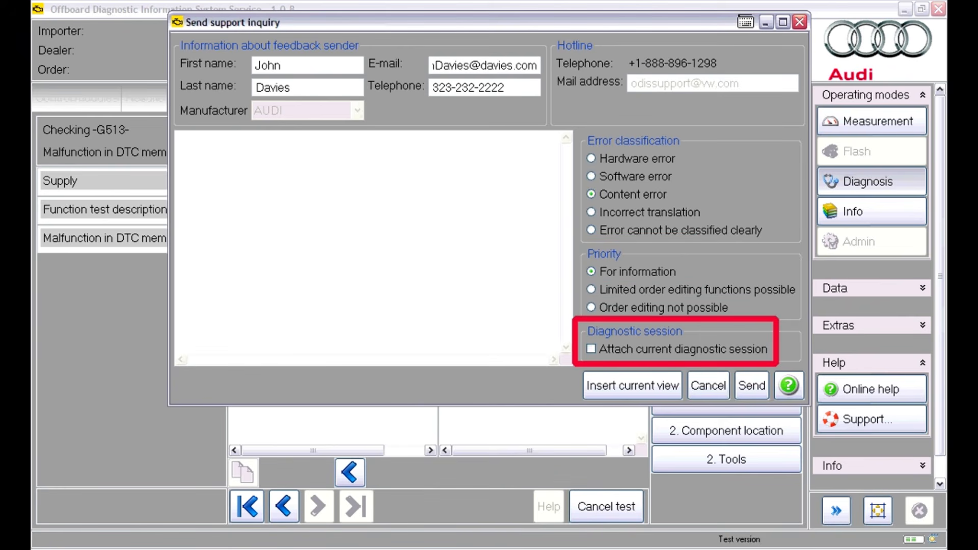
click(591, 349)
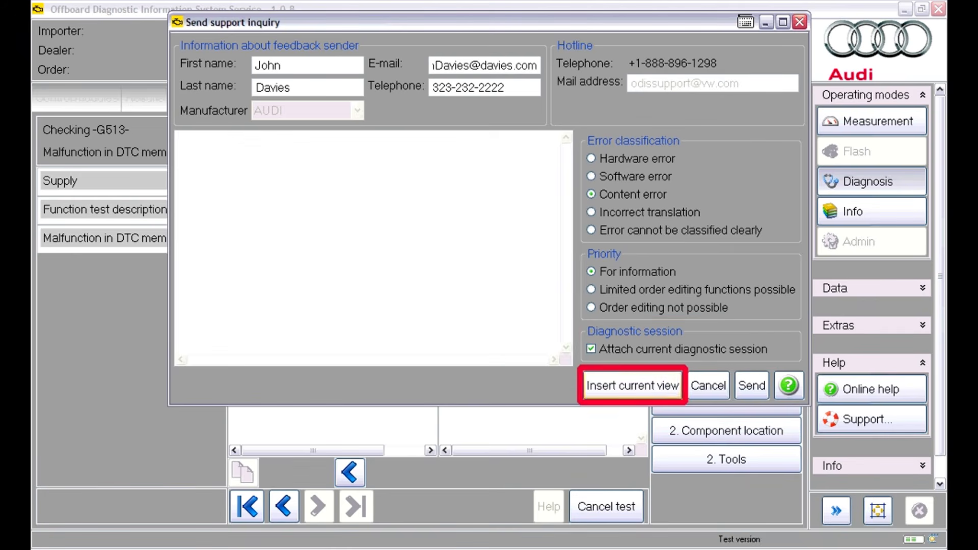
click(632, 385)
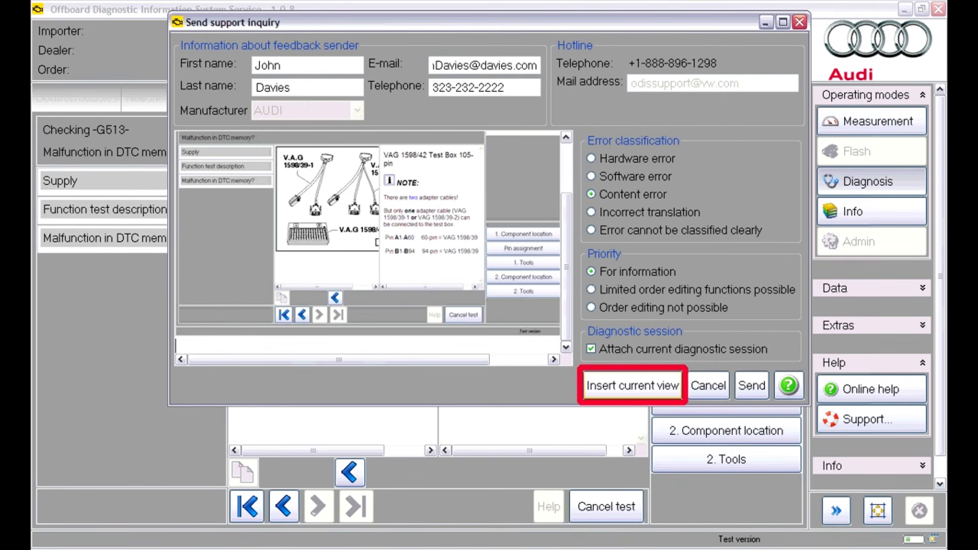